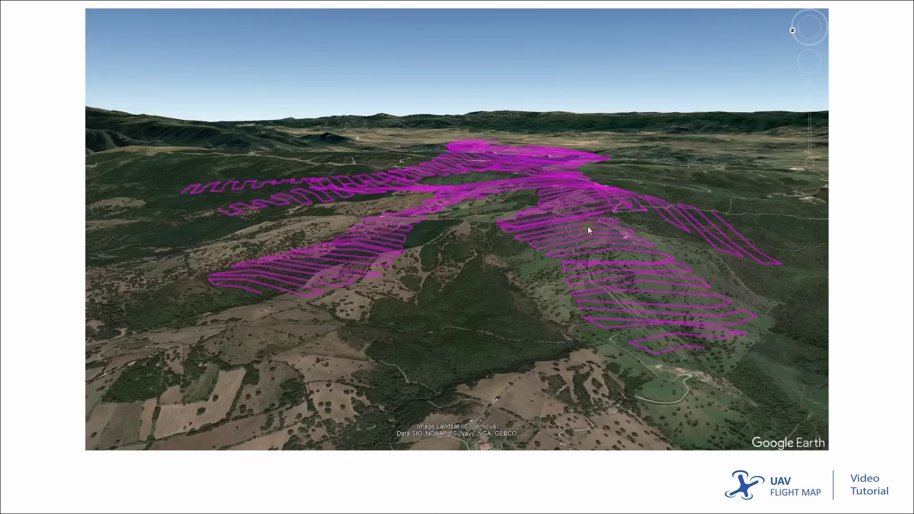
# Tilt the Google Earth view to look across the flight paths
pyautogui.moveTo(588, 228); pyautogui.dragTo(588, 204, button='middle')
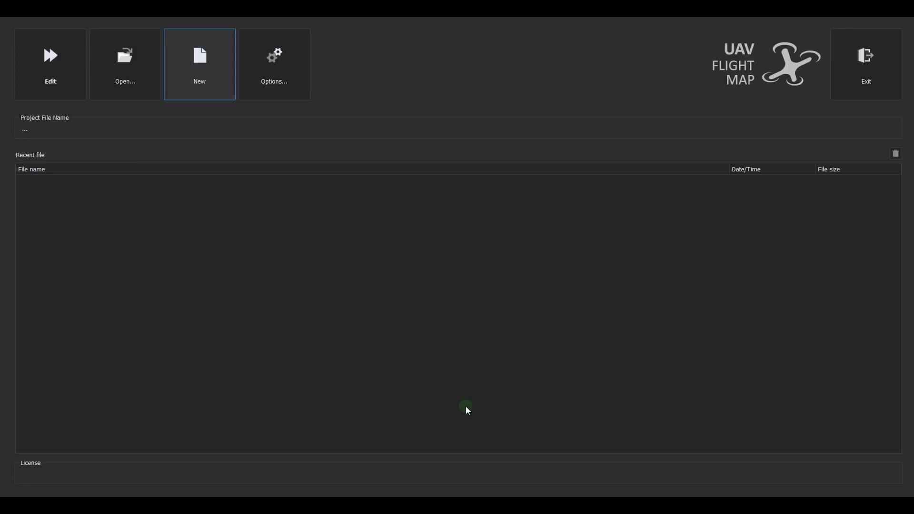
# Create a new project named demo, keeping the .uavfm extension, in the UAVFMDemo folder
pyautogui.click(124, 86)
pyautogui.click(193, 88)
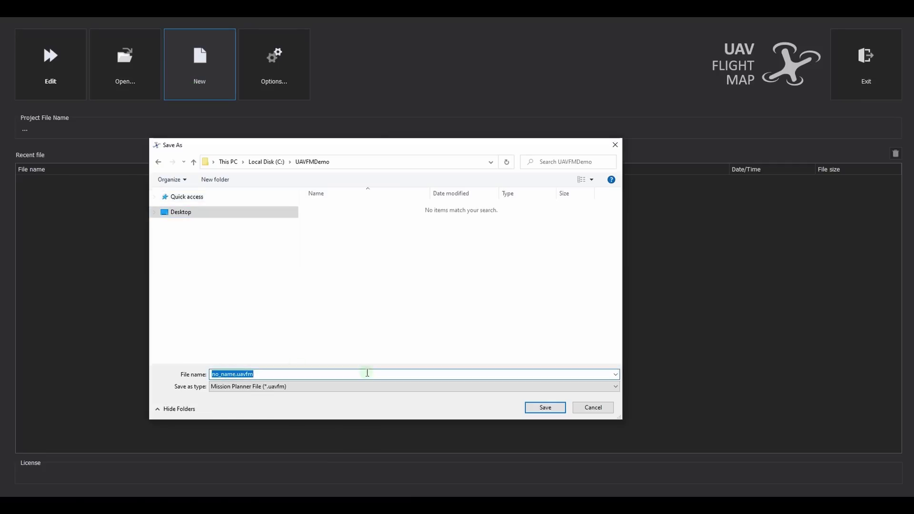
pyautogui.press('Home')
pyautogui.hotkey('shift', 'Right')
pyautogui.hotkey('shift', 'Right')
pyautogui.hotkey('shift', 'Right')
pyautogui.hotkey('shift', 'Right')
pyautogui.hotkey('shift', 'Right')
pyautogui.hotkey('shift', 'Right')
pyautogui.hotkey('shift', 'Right')
pyautogui.write('demo')
pyautogui.click(546, 408)
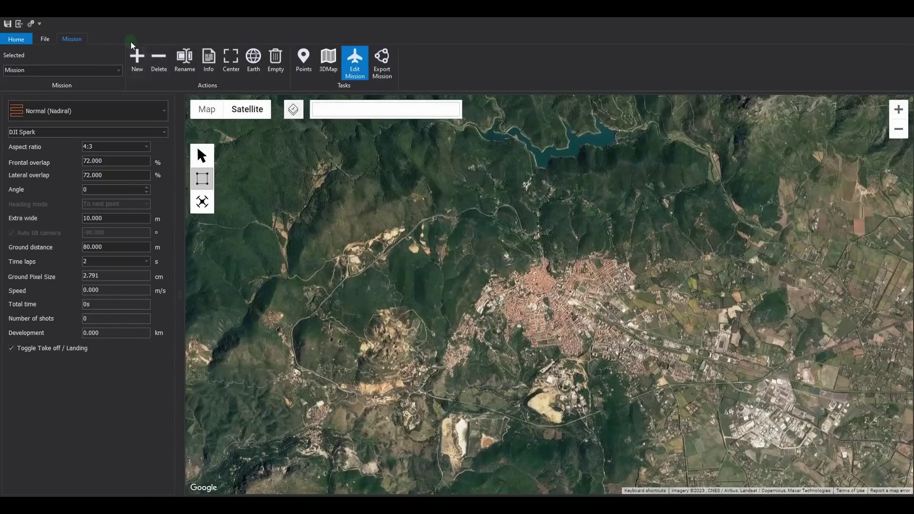
pyautogui.click(33, 23)
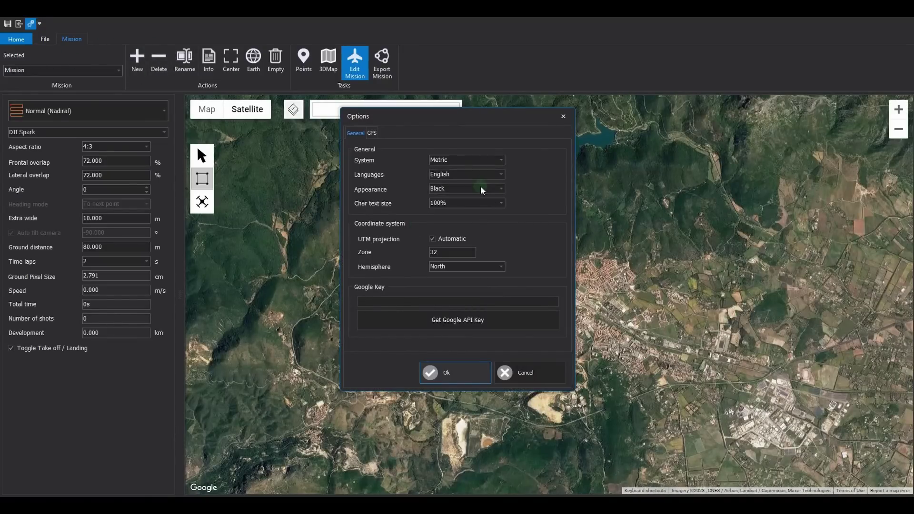
pyautogui.click(484, 188)
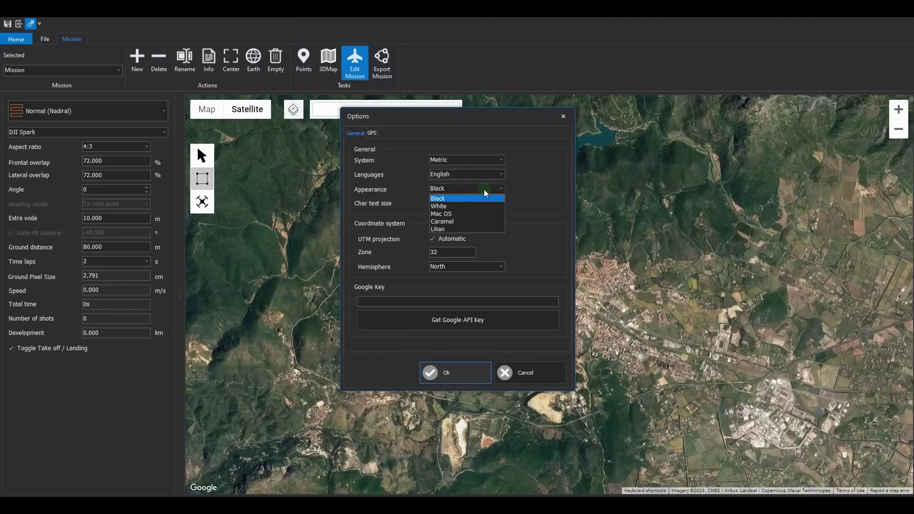
pyautogui.click(483, 189)
pyautogui.click(533, 373)
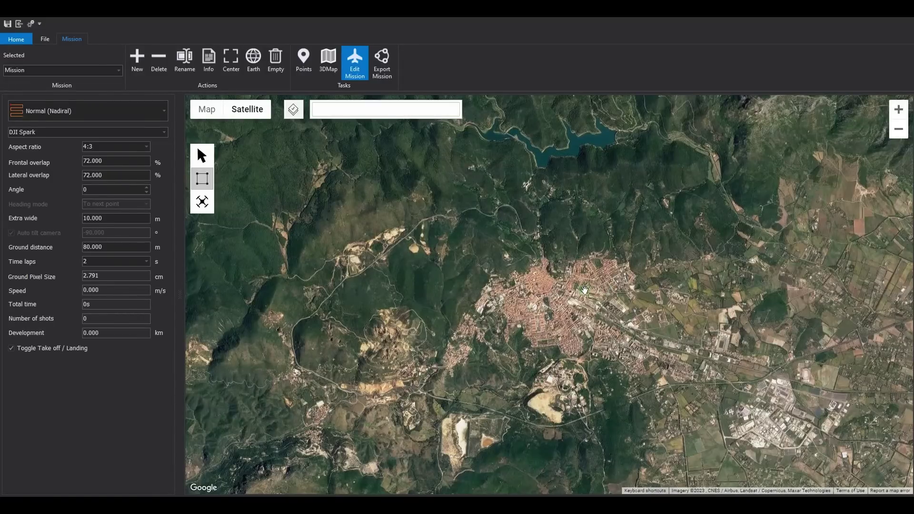
# Reposition the map, widen the side panel, and bring up the Export Mission task
pyautogui.moveTo(584, 290); pyautogui.dragTo(502, 275)
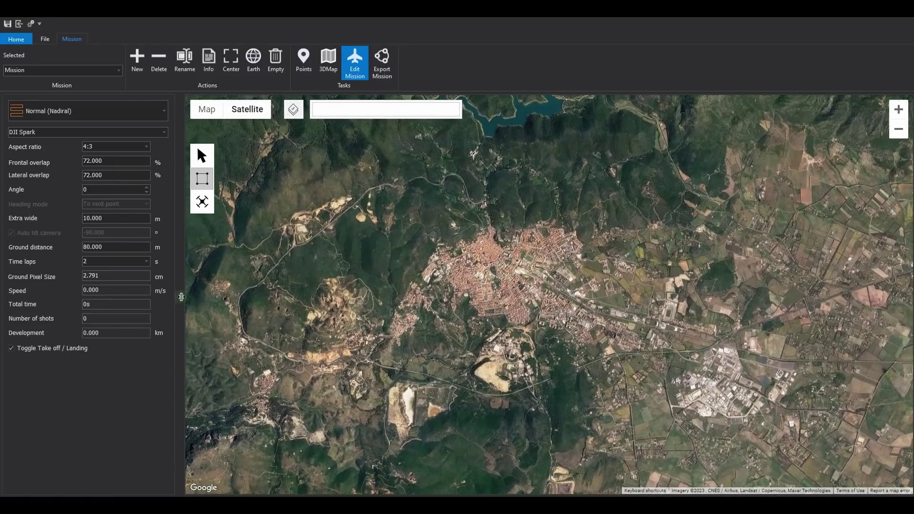
pyautogui.moveTo(180, 296)
pyautogui.mouseDown()
pyautogui.moveTo(198, 296)
pyautogui.moveTo(186, 294)
pyautogui.mouseUp()
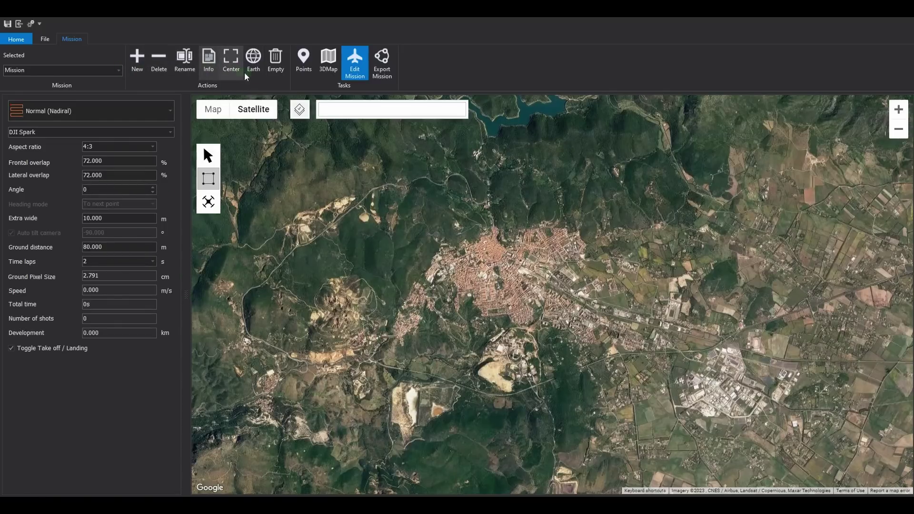
pyautogui.click(304, 77)
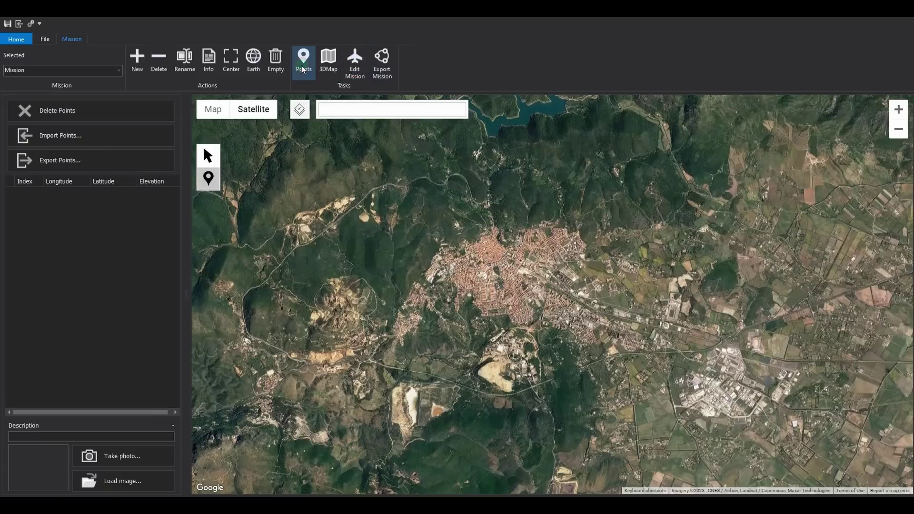
pyautogui.click(328, 67)
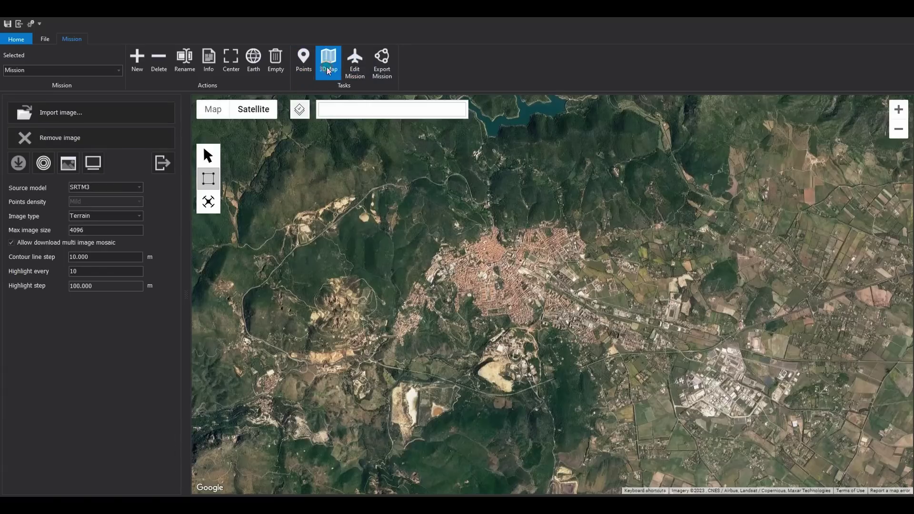
pyautogui.click(355, 71)
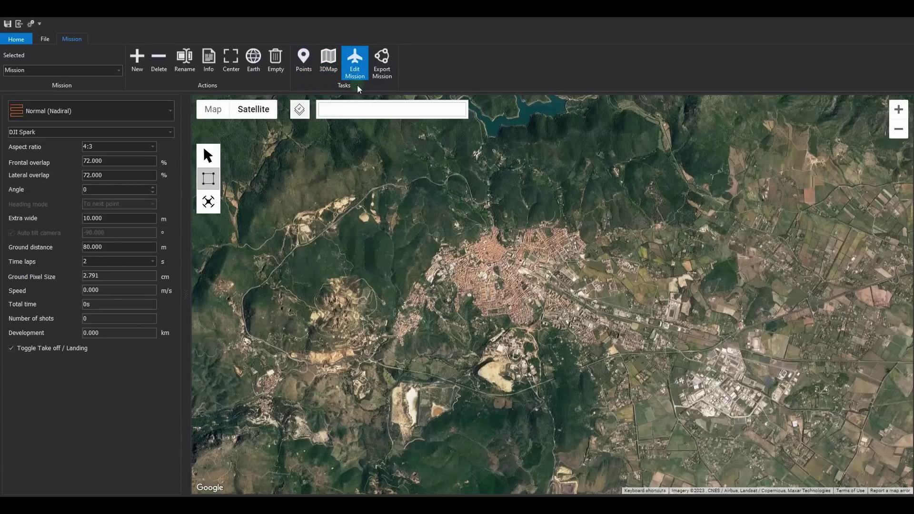
pyautogui.click(385, 74)
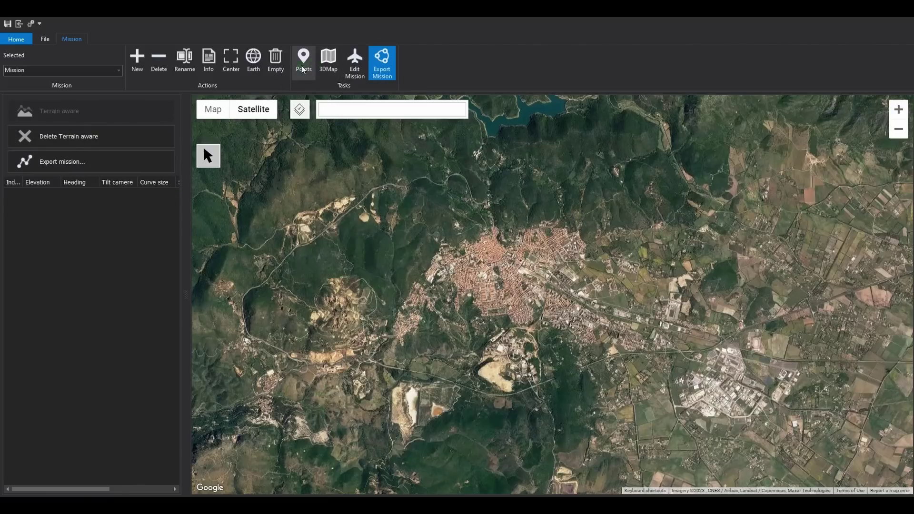
# Check the Selected mission list, then save the project as demo.uavfm
pyautogui.click(118, 71)
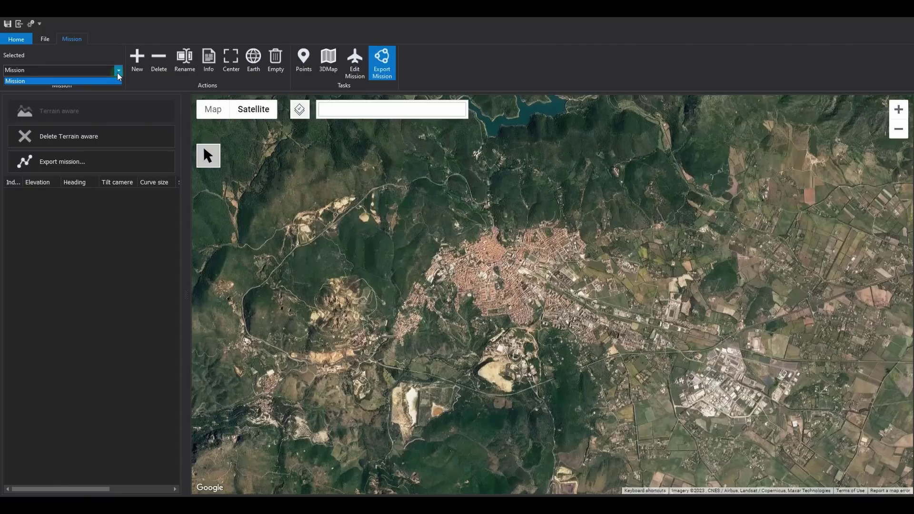
pyautogui.click(136, 67)
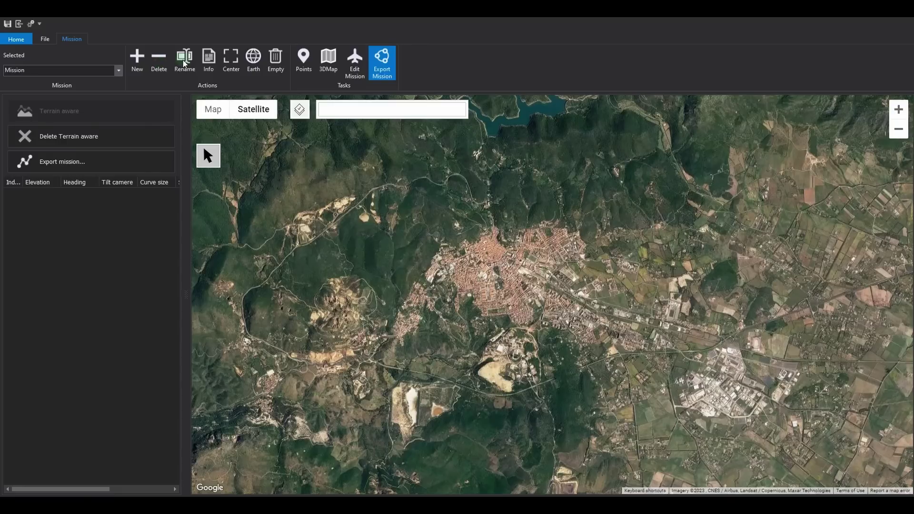
pyautogui.click(44, 40)
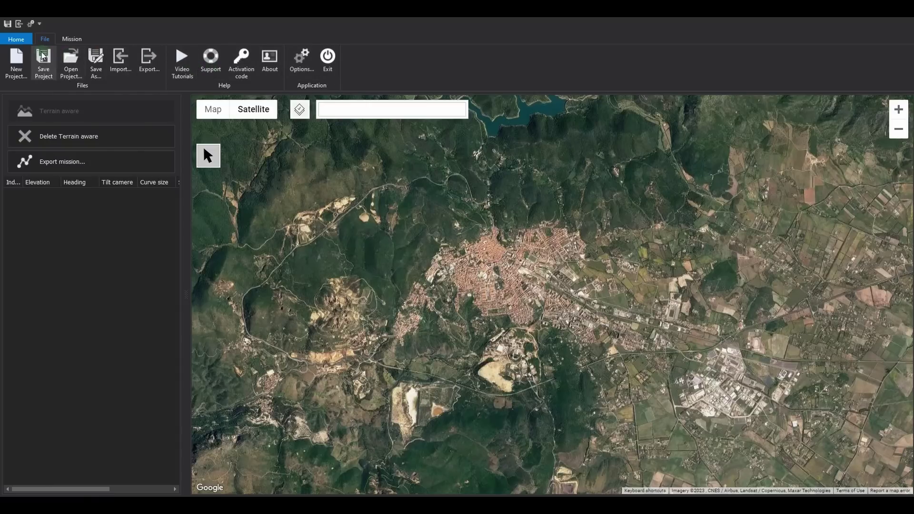
pyautogui.click(24, 40)
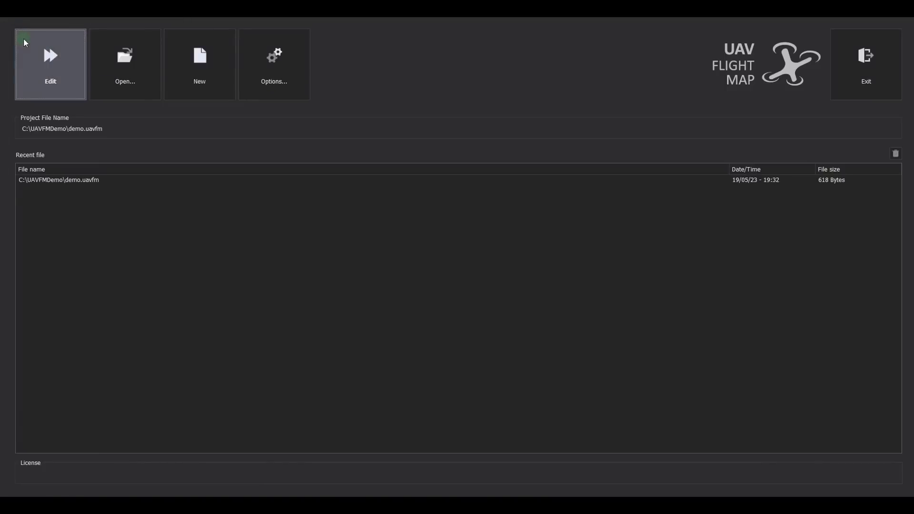
# Import survey_area.kml so the Area_Rilievo survey polygon appears on the satellite map
pyautogui.click(50, 81)
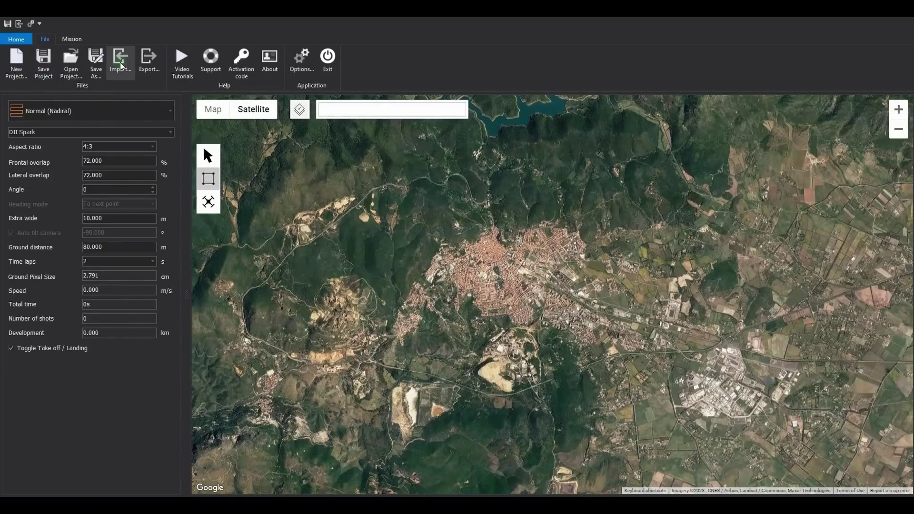
pyautogui.click(121, 67)
pyautogui.click(396, 209)
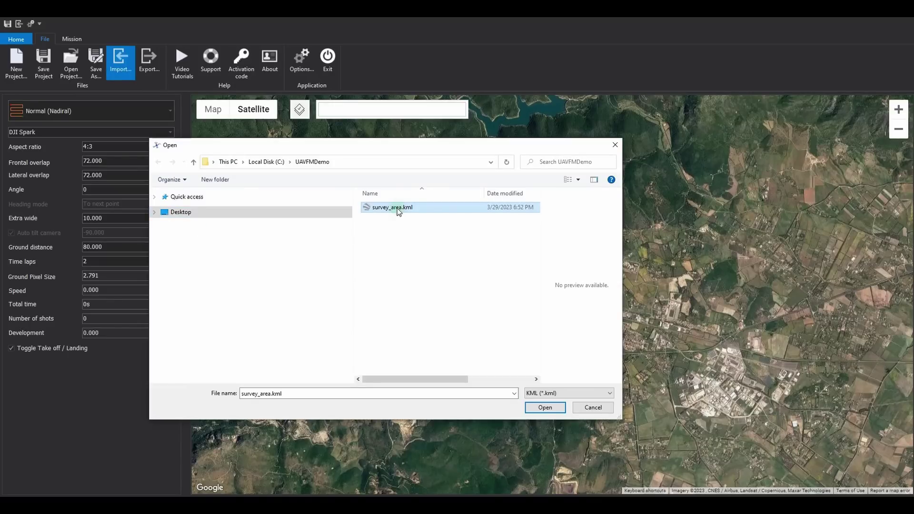
pyautogui.click(547, 409)
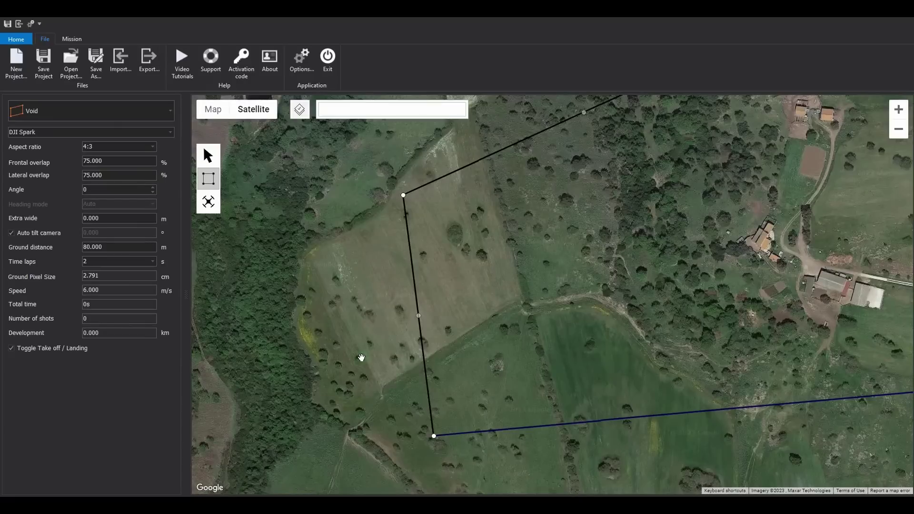
pyautogui.scroll(-1, 362, 358)
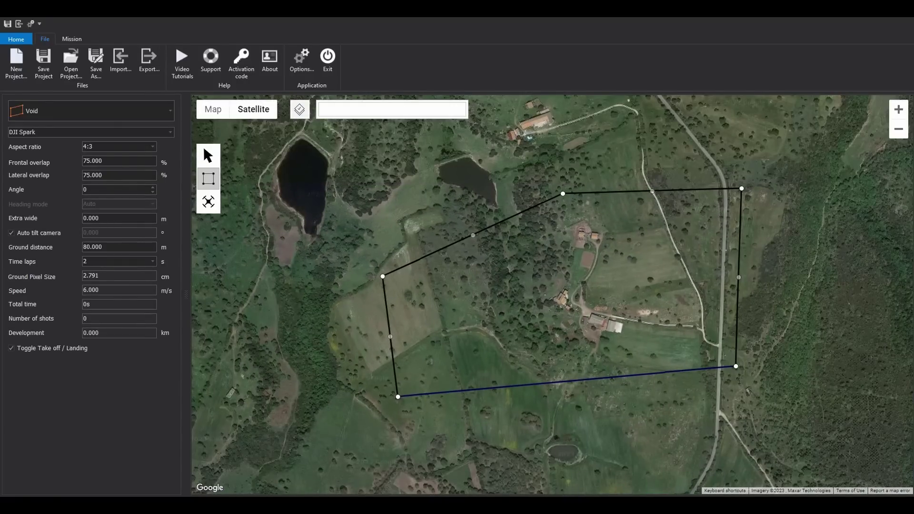
pyautogui.click(71, 39)
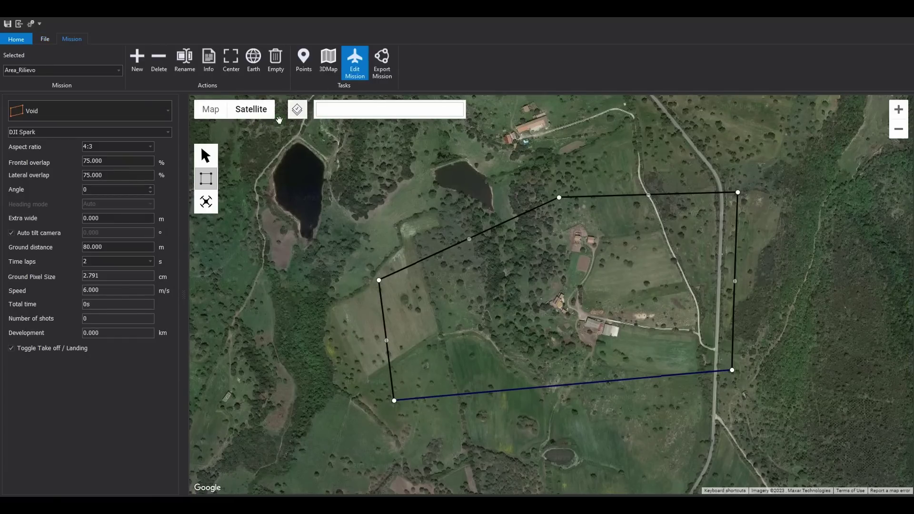
# Prepare a point import from gps_points.csv using WGS 84 / UTM zone 32N (EPSG:32632)
pyautogui.click(303, 61)
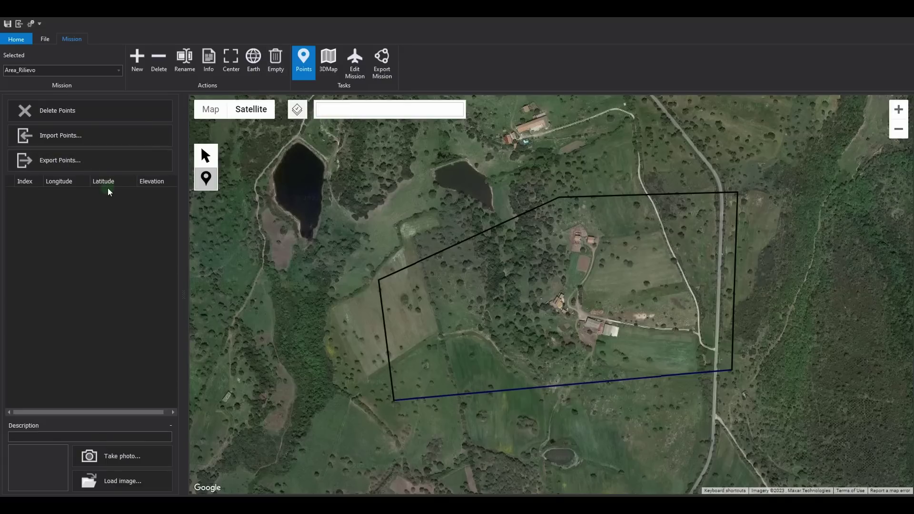
pyautogui.click(101, 137)
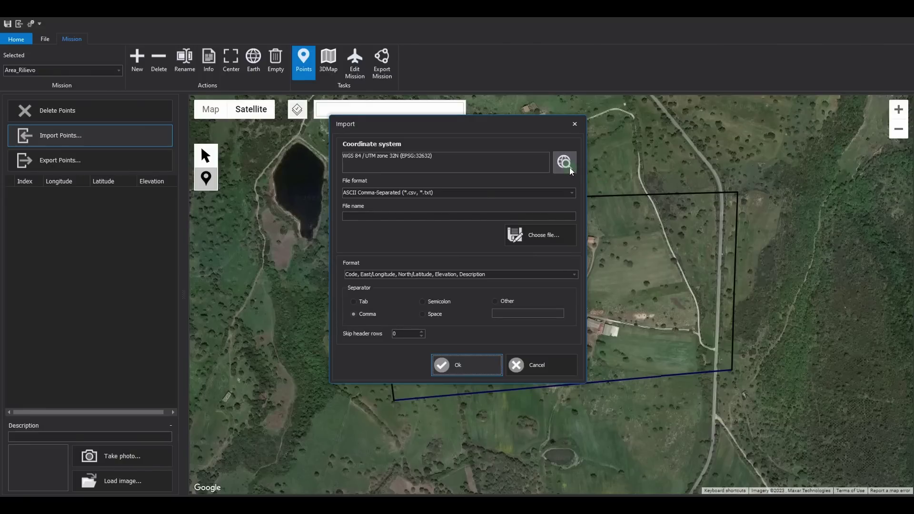
pyautogui.click(569, 168)
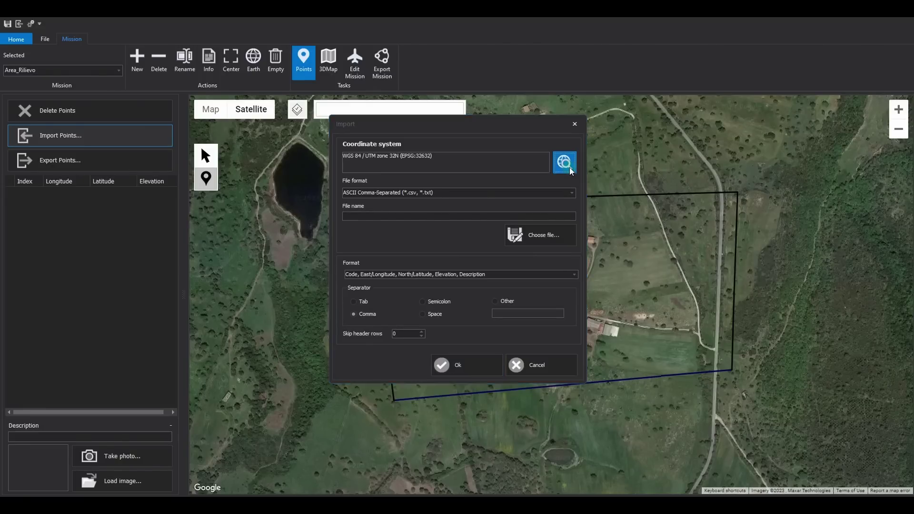
pyautogui.click(390, 135)
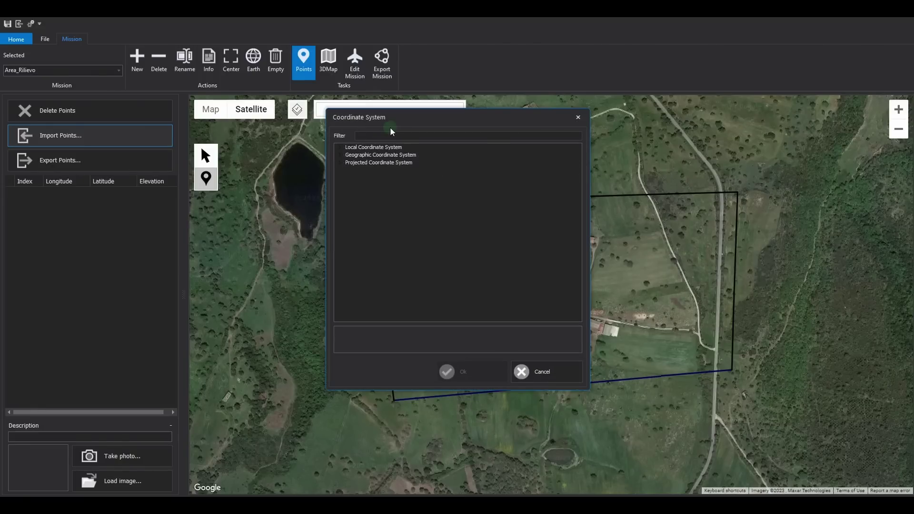
pyautogui.write('32632')
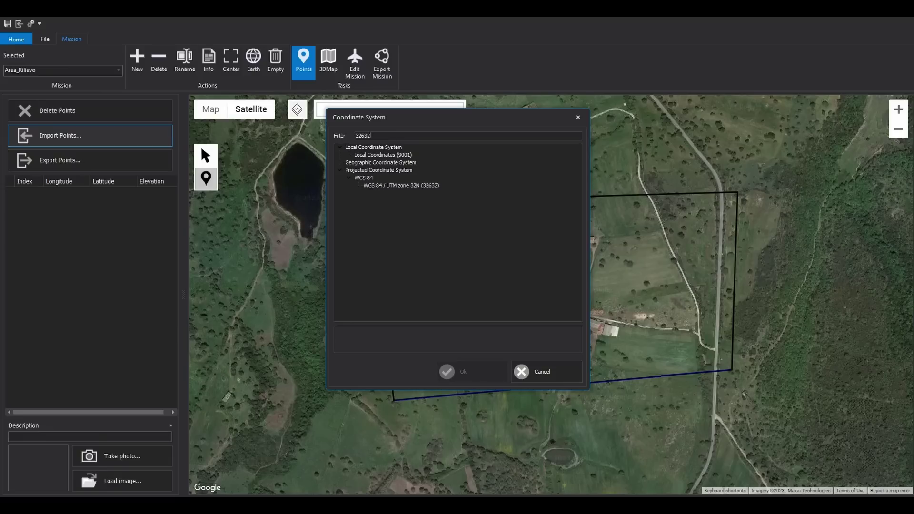
pyautogui.click(418, 186)
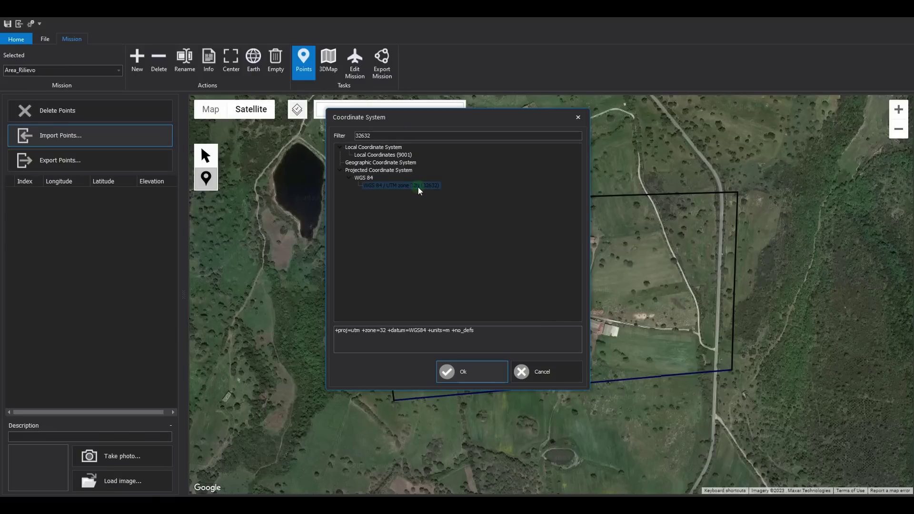
pyautogui.click(490, 376)
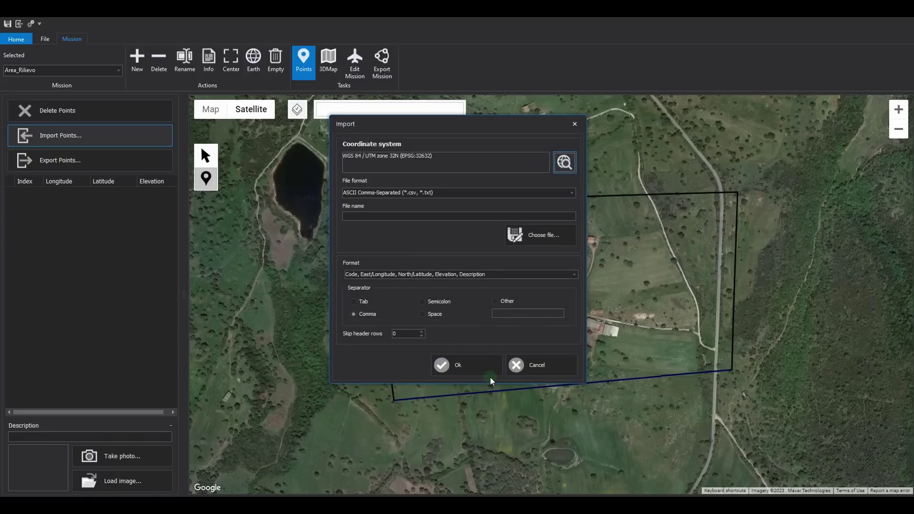
pyautogui.click(559, 239)
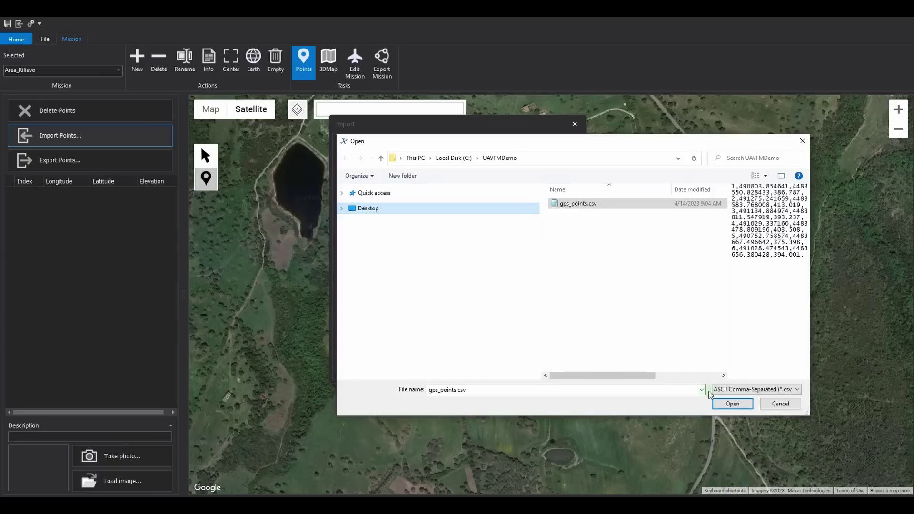
pyautogui.click(738, 408)
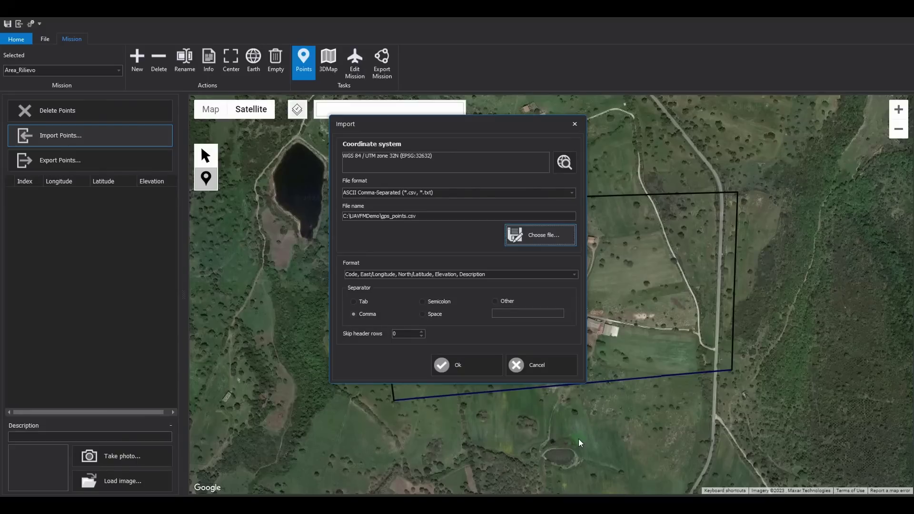
# Import the six GPS points from gps_points.csv as map markers
pyautogui.click(470, 365)
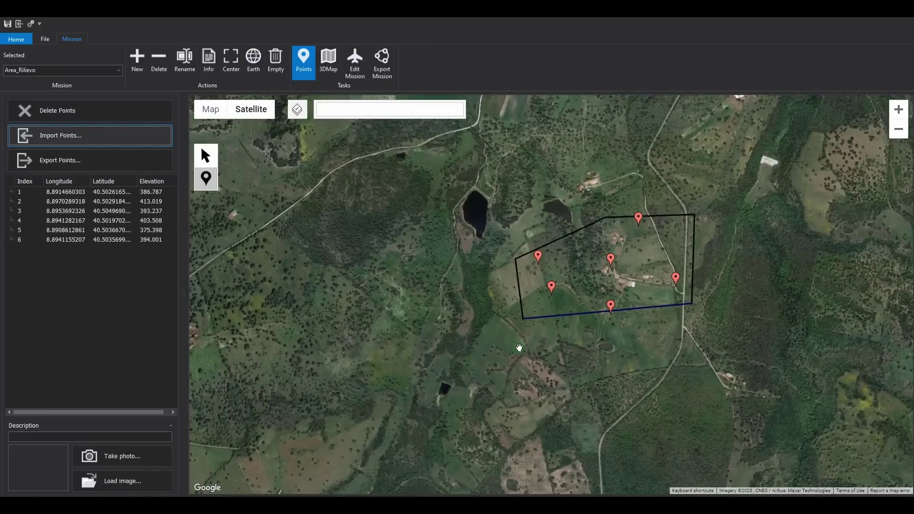
pyautogui.moveTo(519, 347); pyautogui.dragTo(425, 335)
pyautogui.scroll(2, 453, 321)
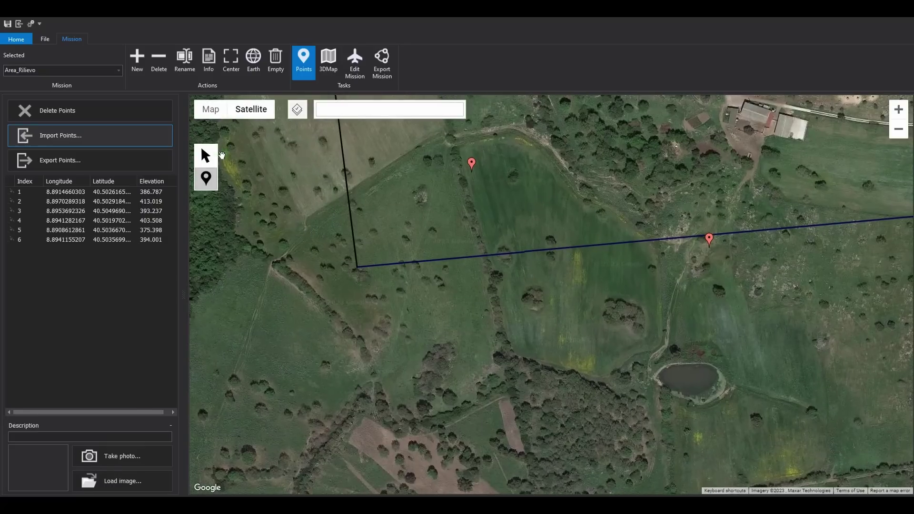
# Add vertices to the Area_Rilievo outline on its bottom edge and pull the right edge outward
pyautogui.click(328, 60)
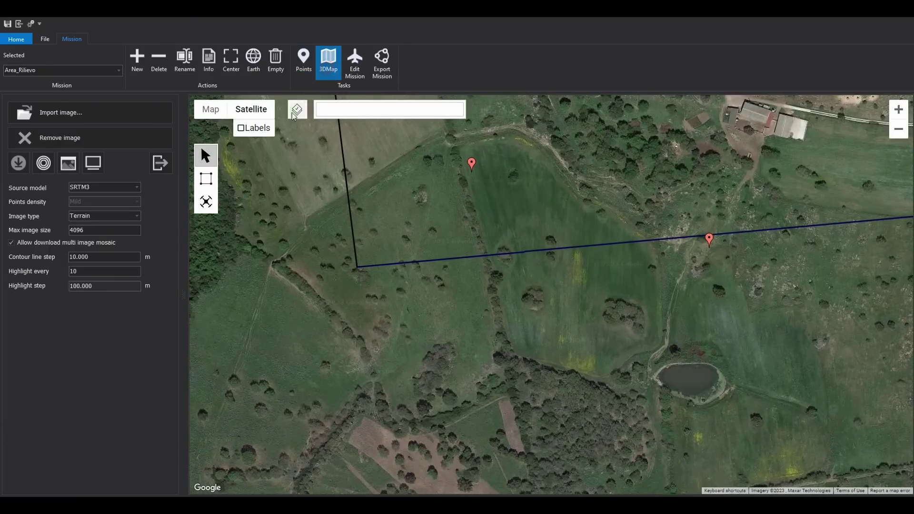
pyautogui.click(205, 179)
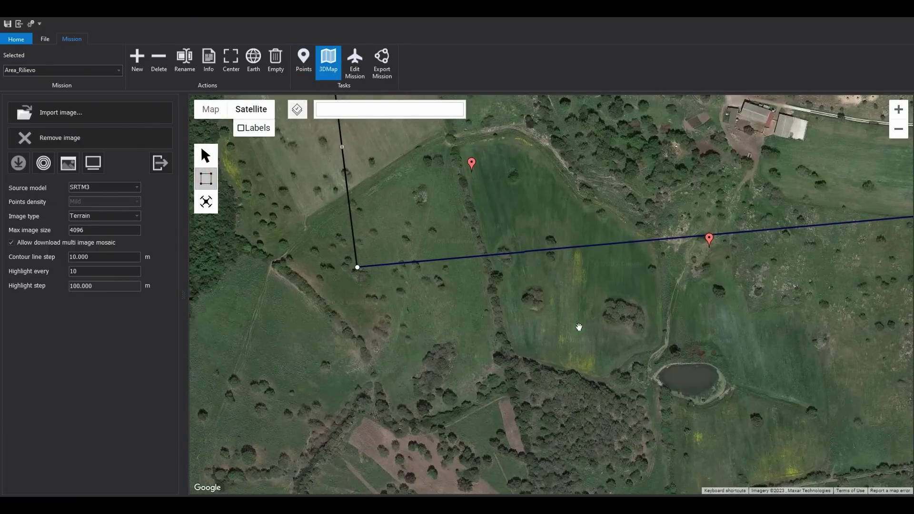
pyautogui.moveTo(582, 331); pyautogui.dragTo(490, 345)
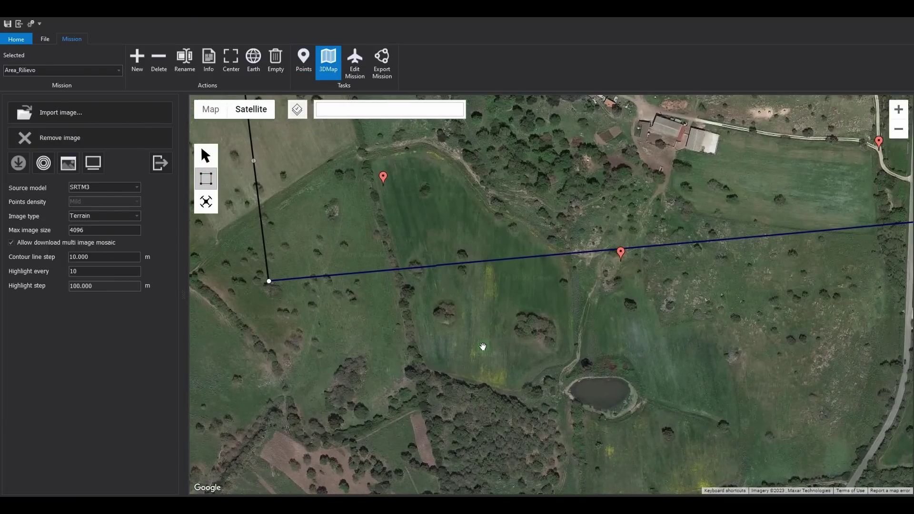
pyautogui.scroll(-1, 484, 346)
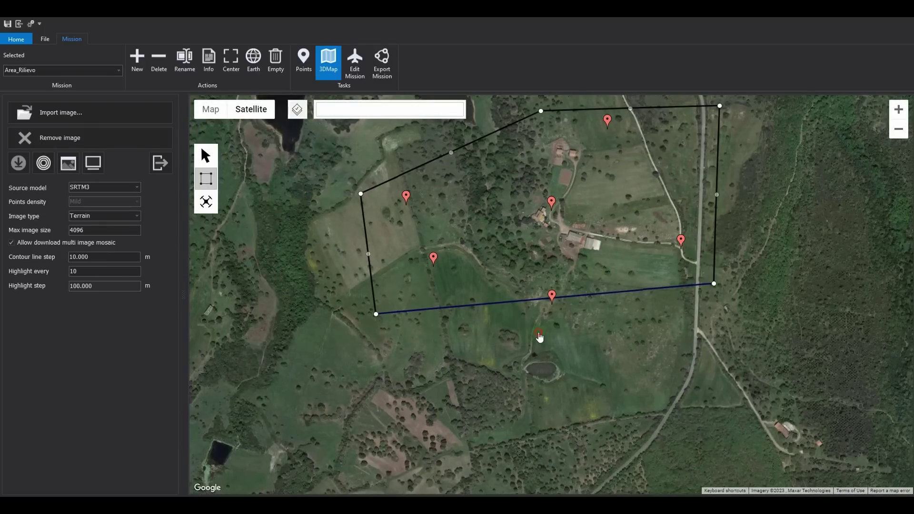
pyautogui.click(538, 332)
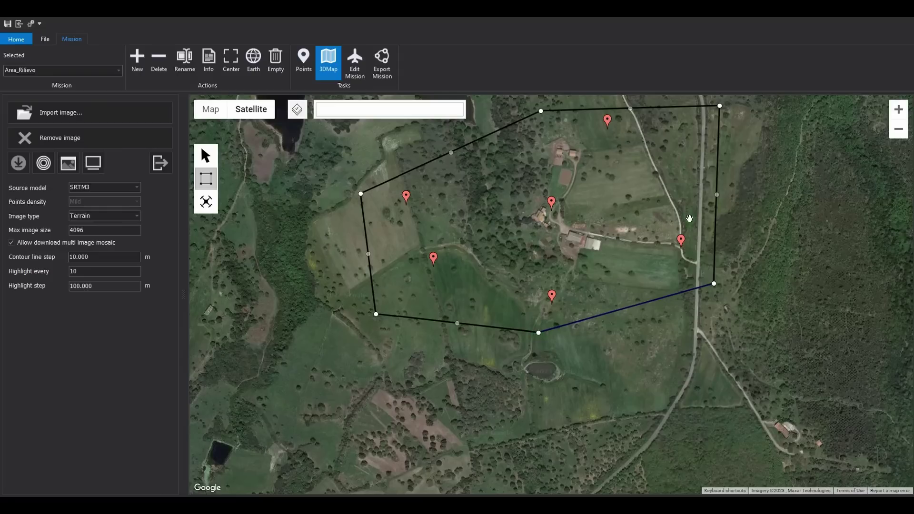
pyautogui.moveTo(719, 198); pyautogui.dragTo(730, 198)
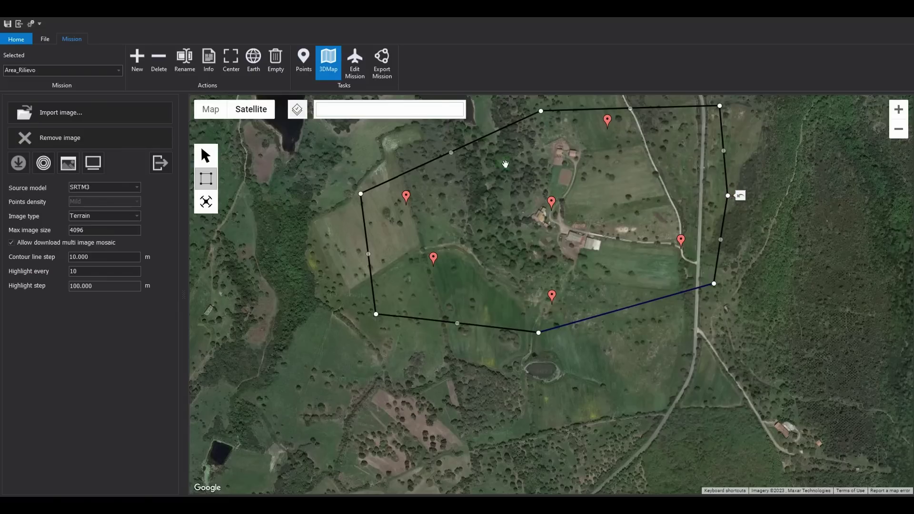
# Place four survey points (7–10) inside the polygon, then cancel the Export Points dialog
pyautogui.click(304, 67)
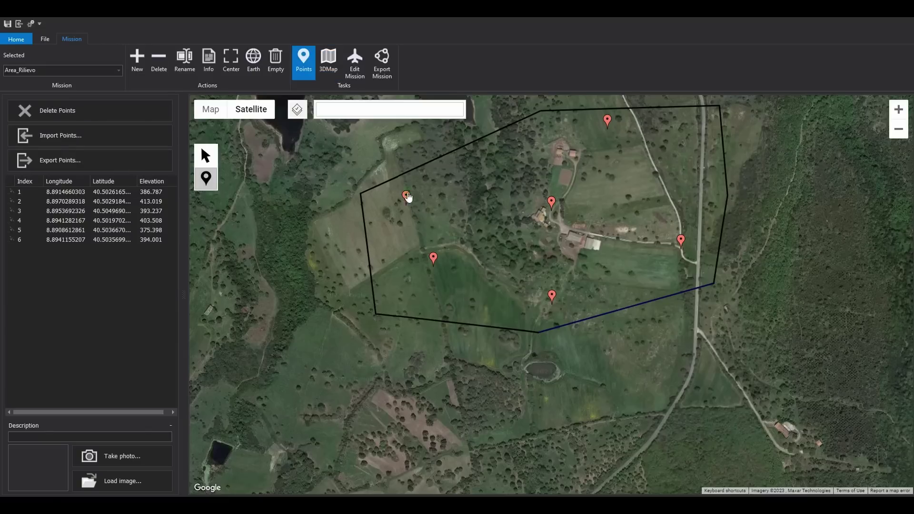
pyautogui.click(462, 182)
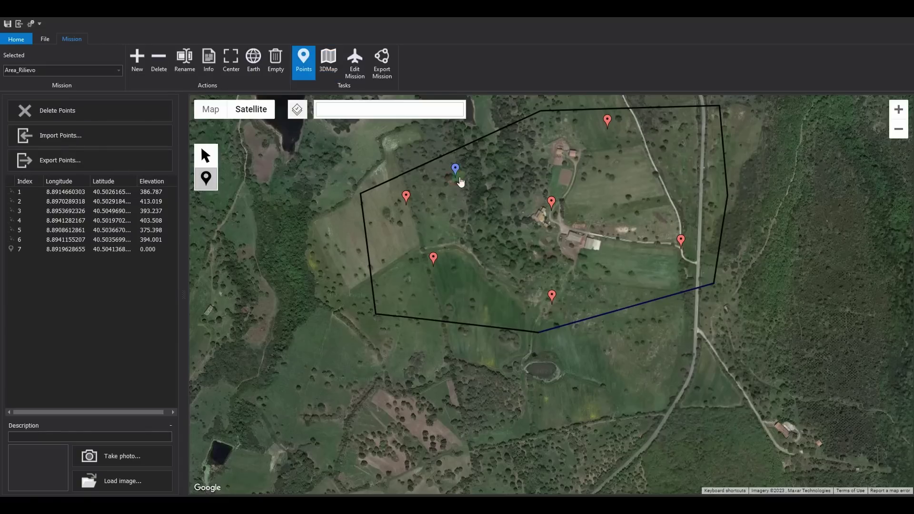
pyautogui.click(552, 149)
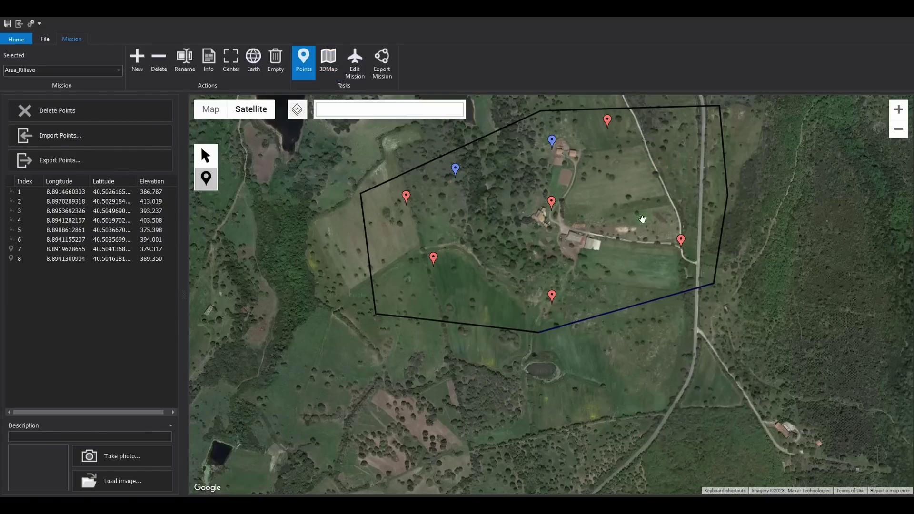
pyautogui.click(658, 183)
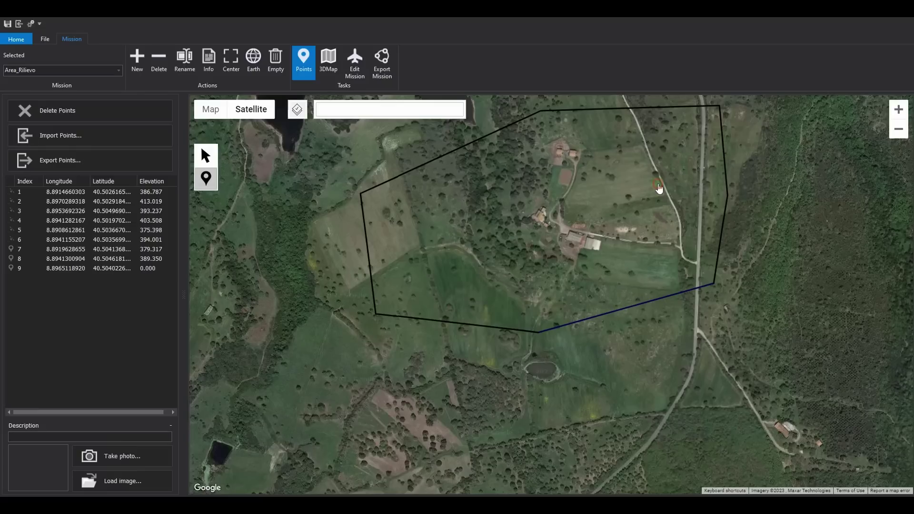
pyautogui.click(633, 278)
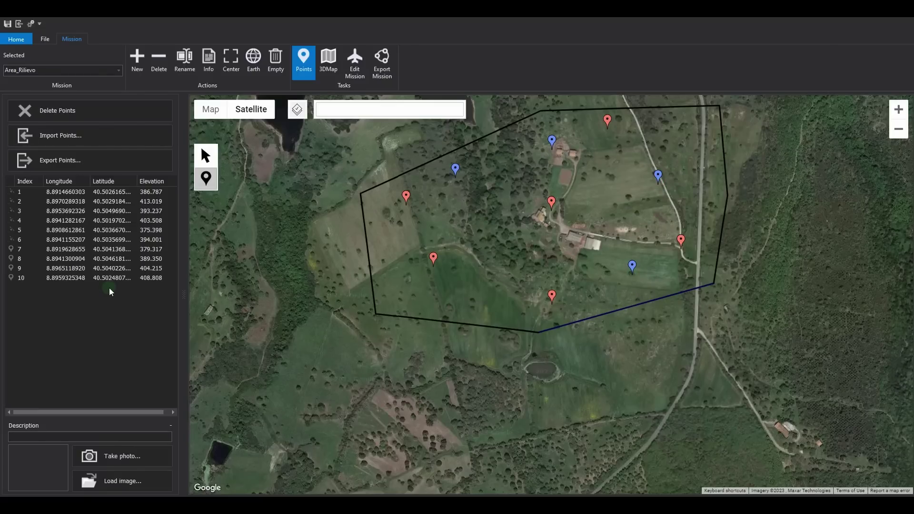
pyautogui.click(93, 168)
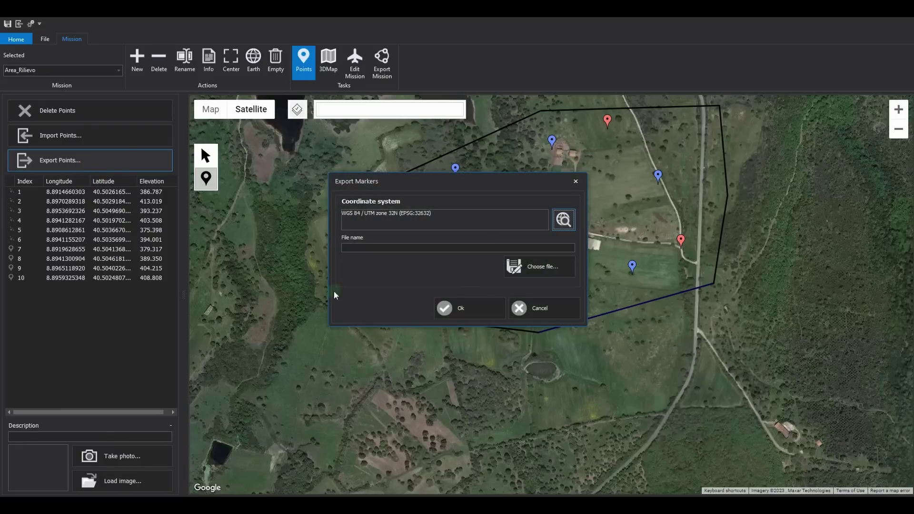
pyautogui.click(544, 313)
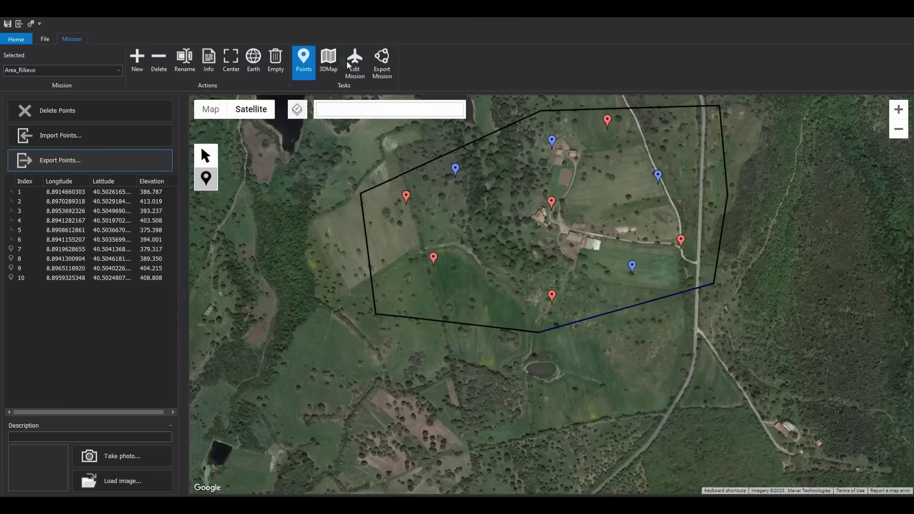
# Hide the Points layer in the 3D map view
pyautogui.click(323, 68)
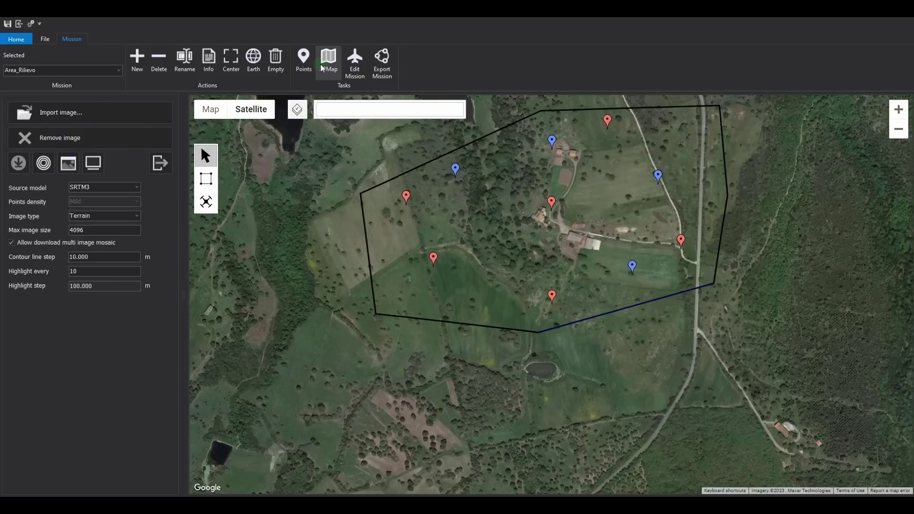
pyautogui.click(298, 110)
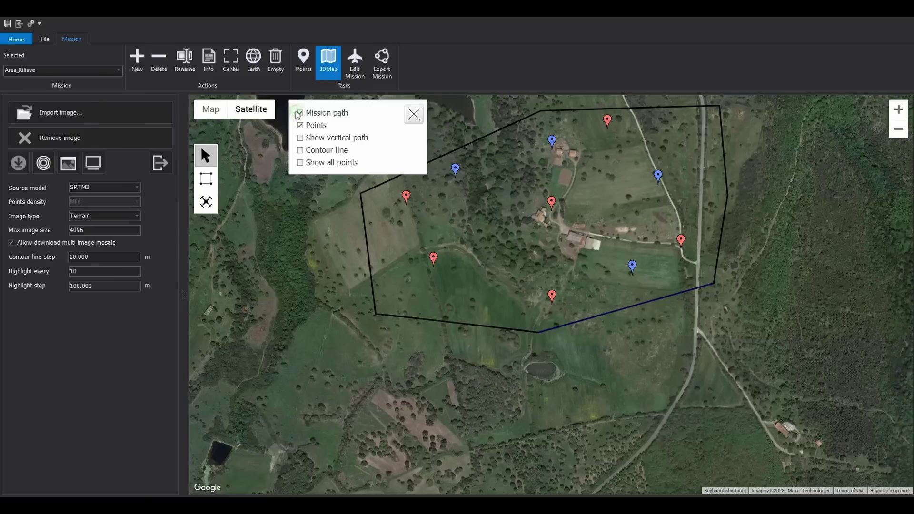
pyautogui.click(301, 125)
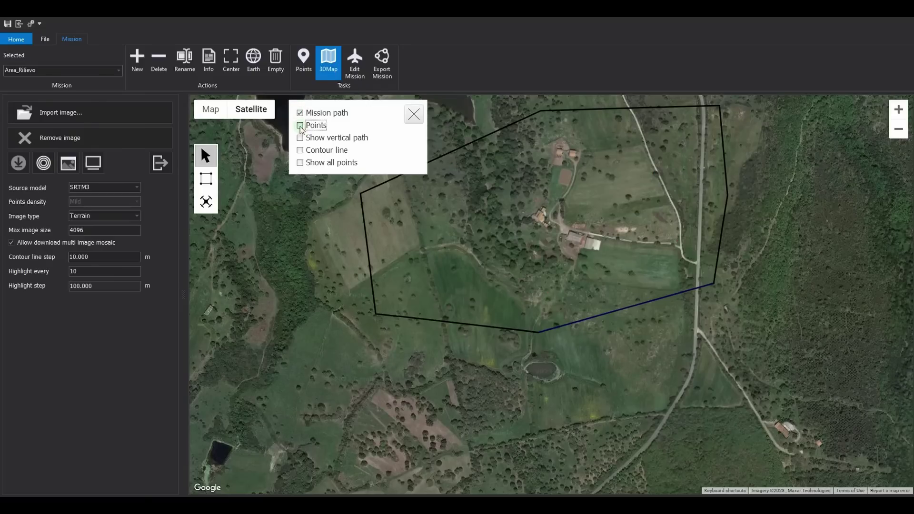
pyautogui.click(414, 122)
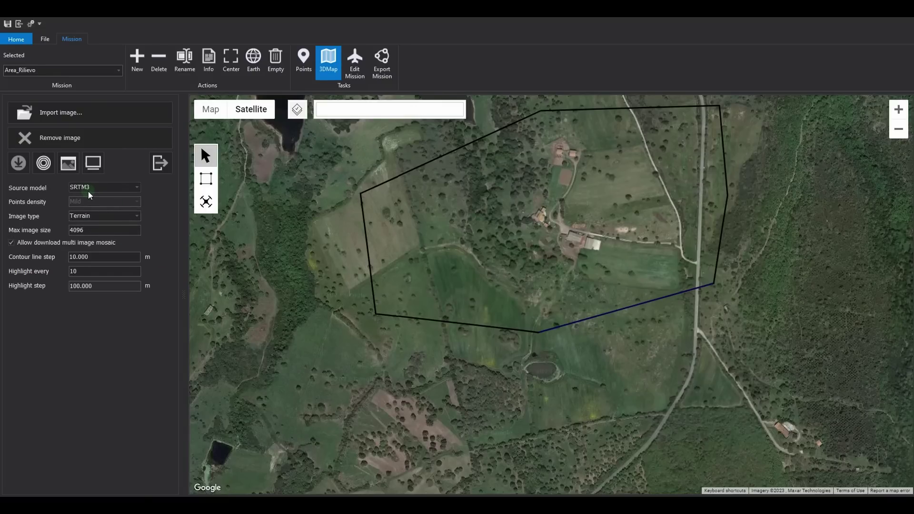
# Set the Source model to Google and Points density to Low
pyautogui.click(136, 188)
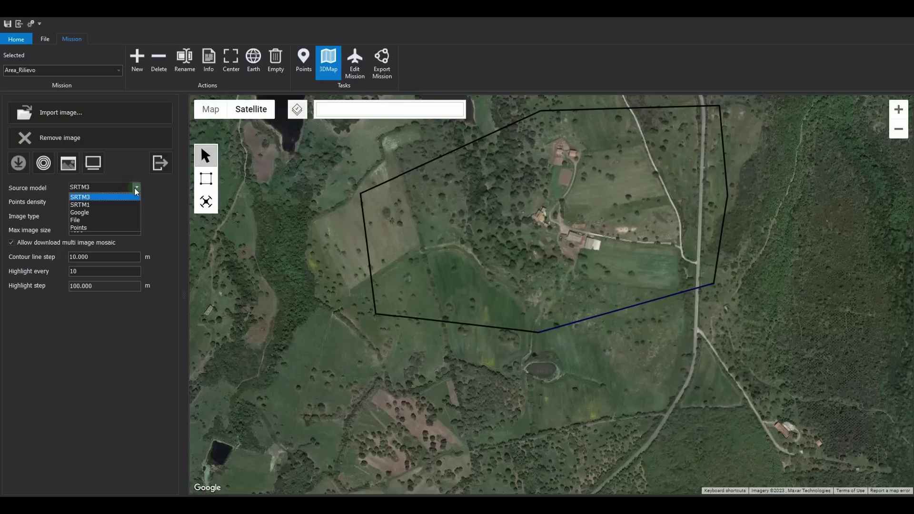
pyautogui.click(107, 212)
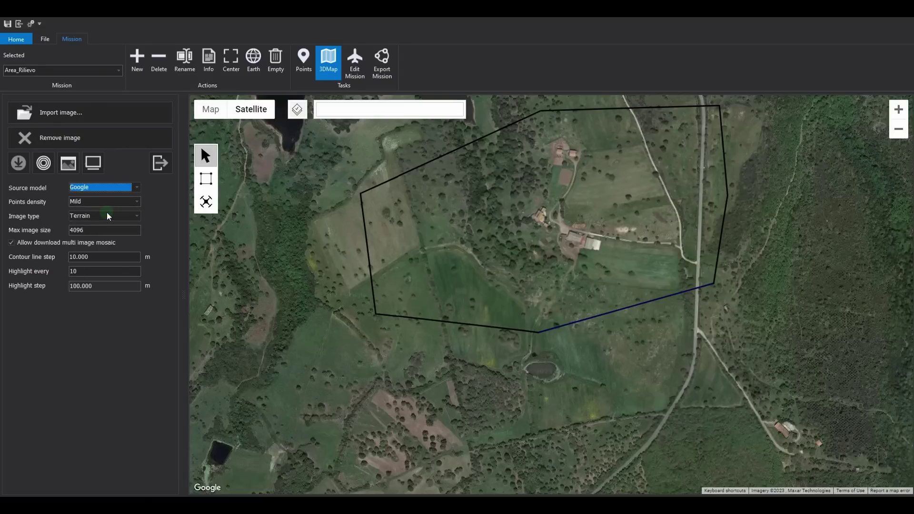
pyautogui.click(134, 202)
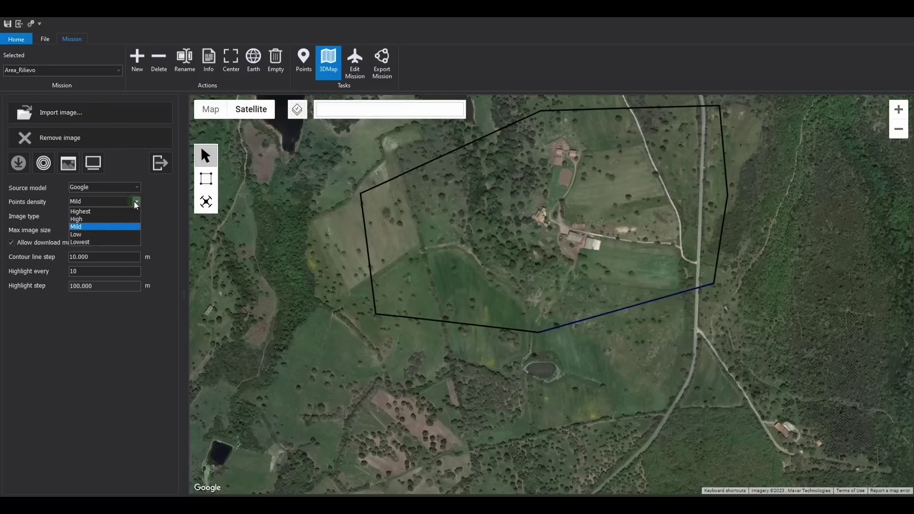
pyautogui.click(117, 233)
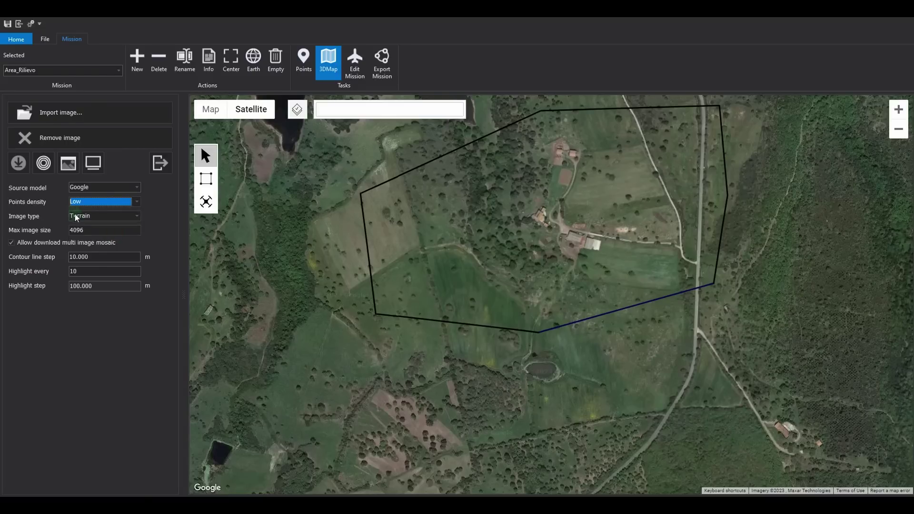
# Build the terrain model via the elevation API and download the satellite image at max size 8000
pyautogui.click(19, 168)
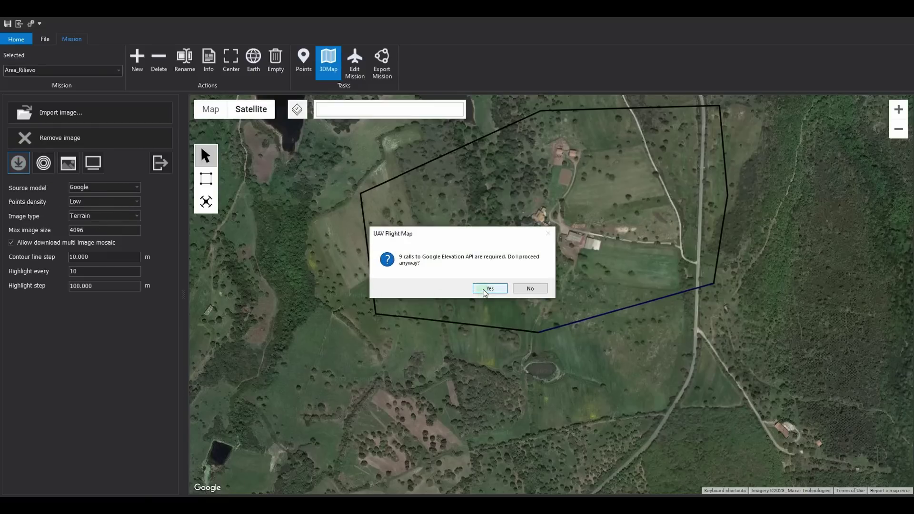
pyautogui.click(485, 289)
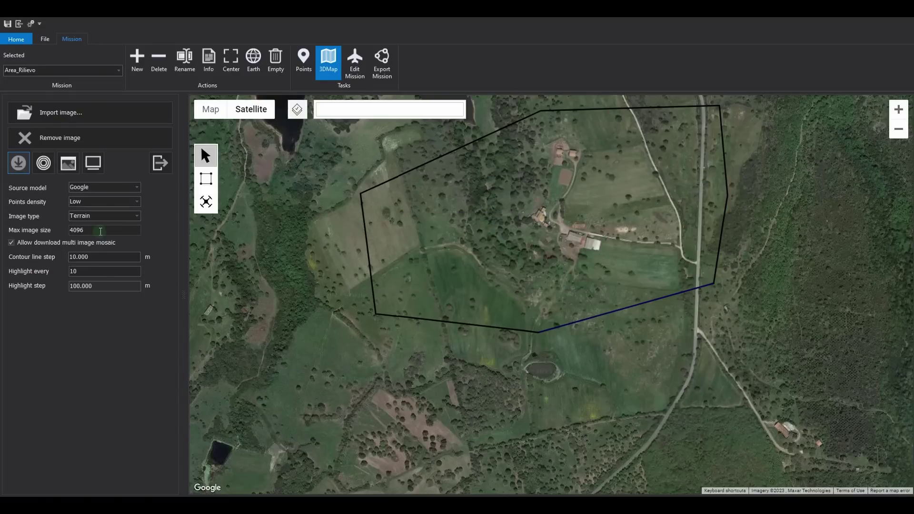
pyautogui.moveTo(84, 231); pyautogui.dragTo(67, 236)
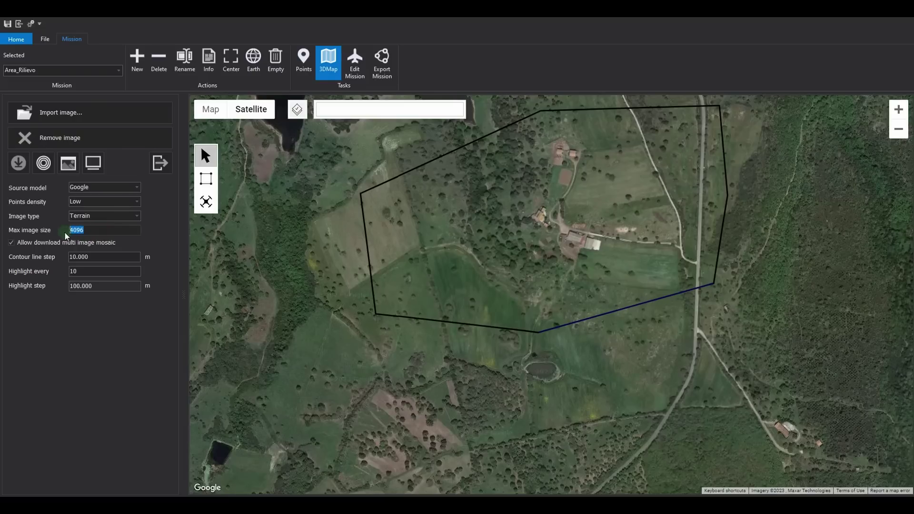
pyautogui.write('8000')
pyautogui.click(49, 246)
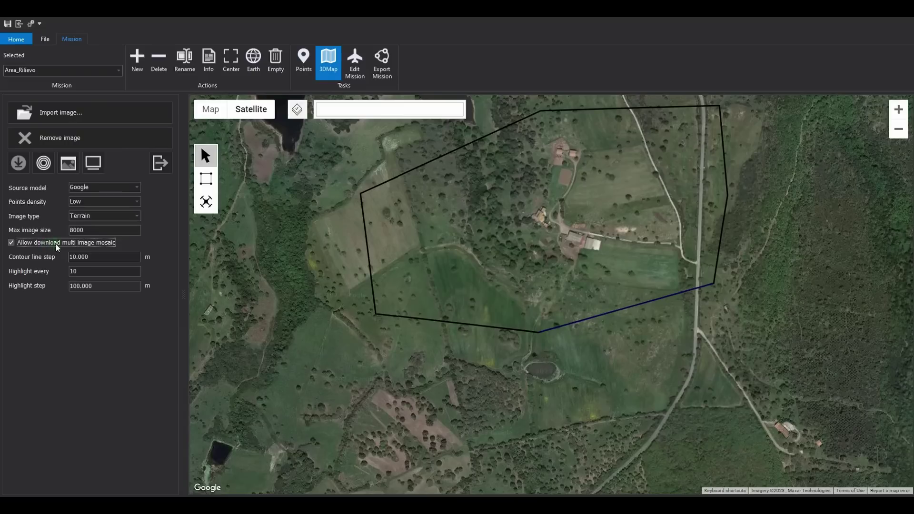
pyautogui.click(67, 167)
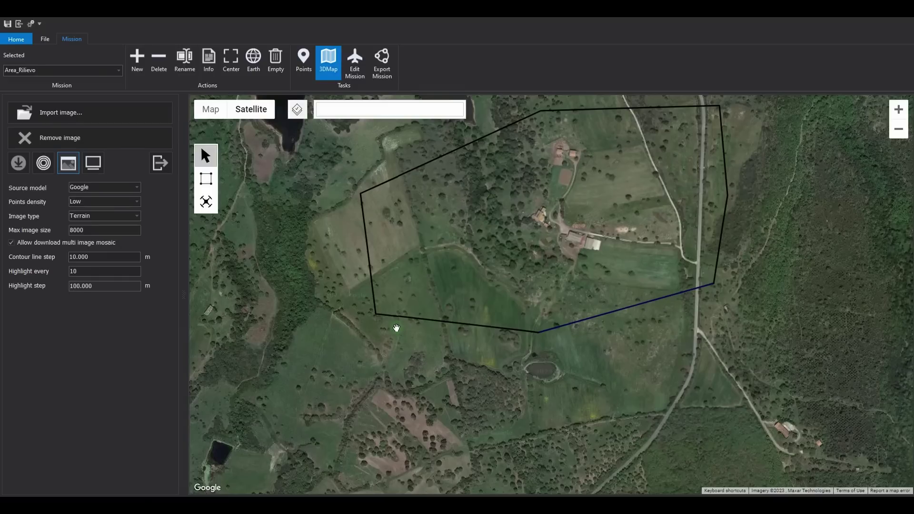
# Show the downloaded aerial image with the TIN mesh hidden, zoomed in on the farm
pyautogui.click(94, 163)
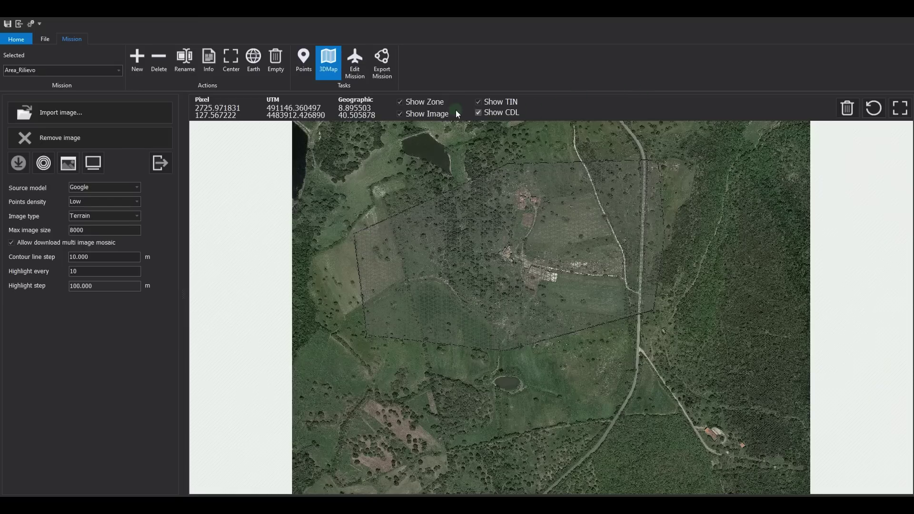
pyautogui.click(479, 102)
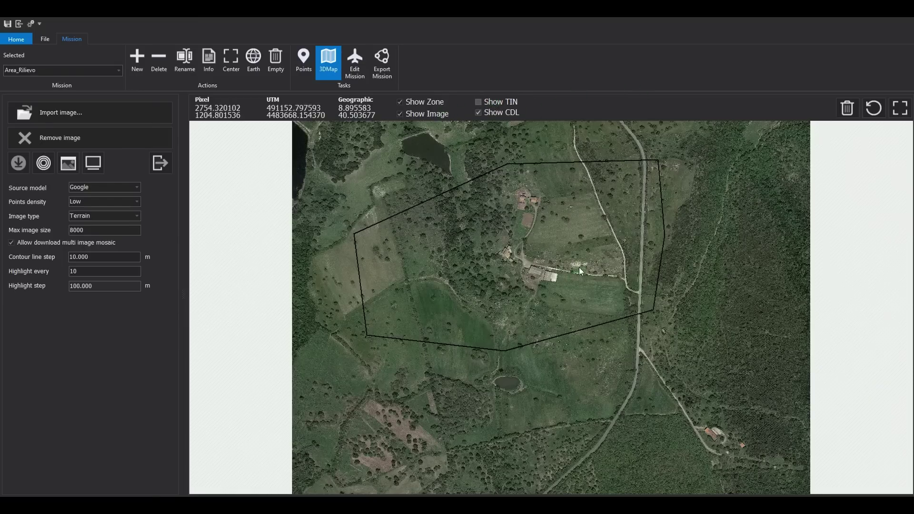
pyautogui.scroll(5, 550, 274)
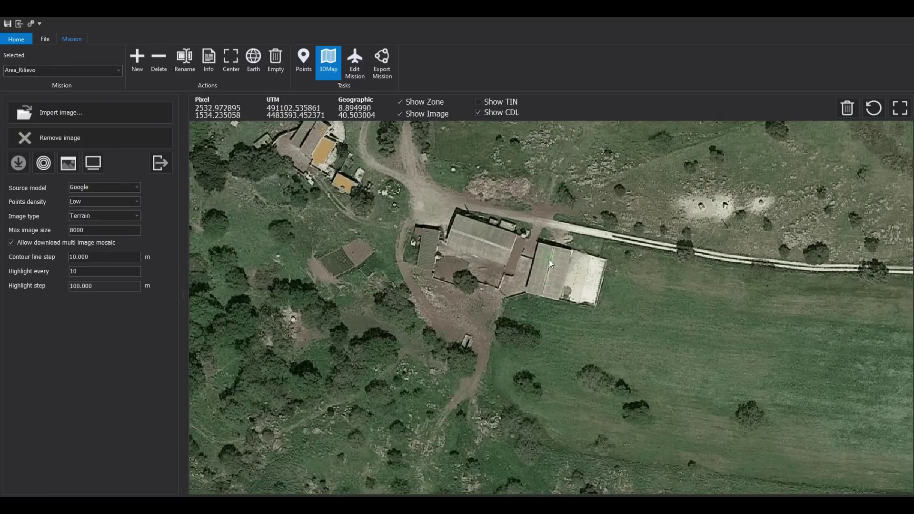
pyautogui.scroll(3, 549, 261)
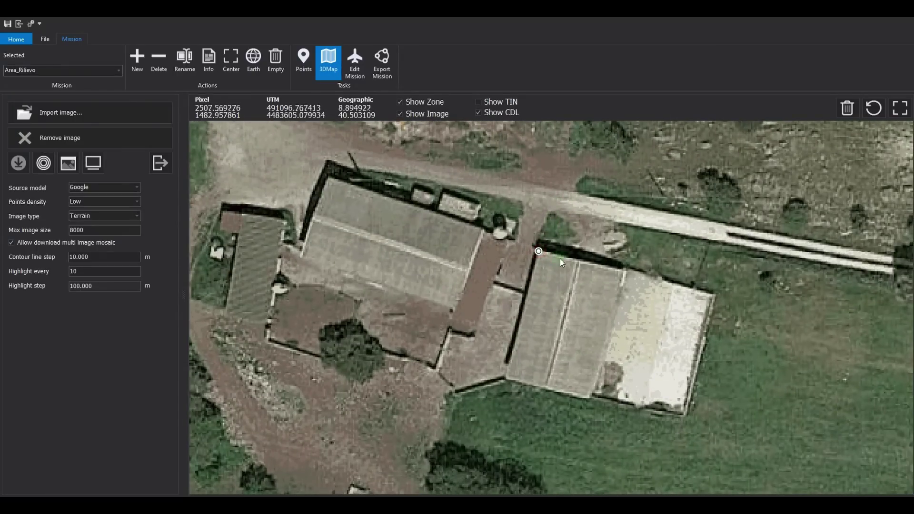
# Measure the farm roof area (276.592 m²), then clear the measurement
pyautogui.click(624, 271)
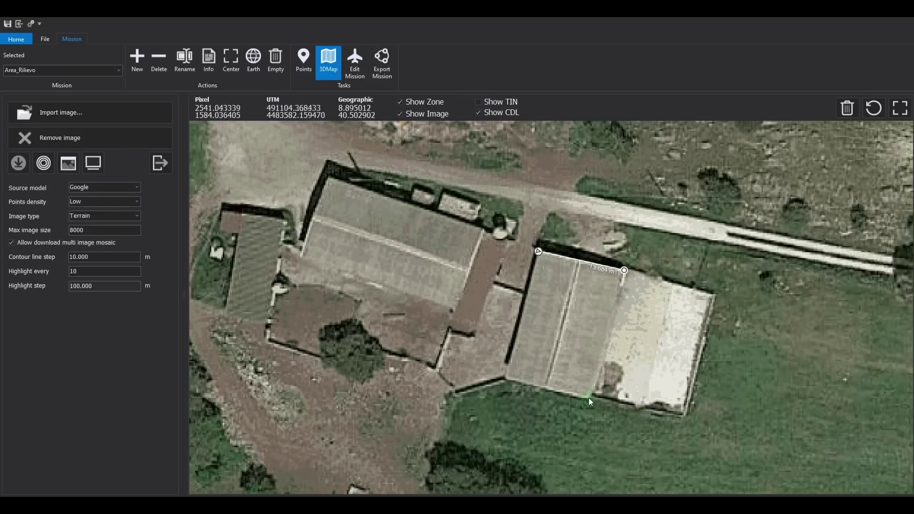
pyautogui.click(589, 398)
pyautogui.click(505, 377)
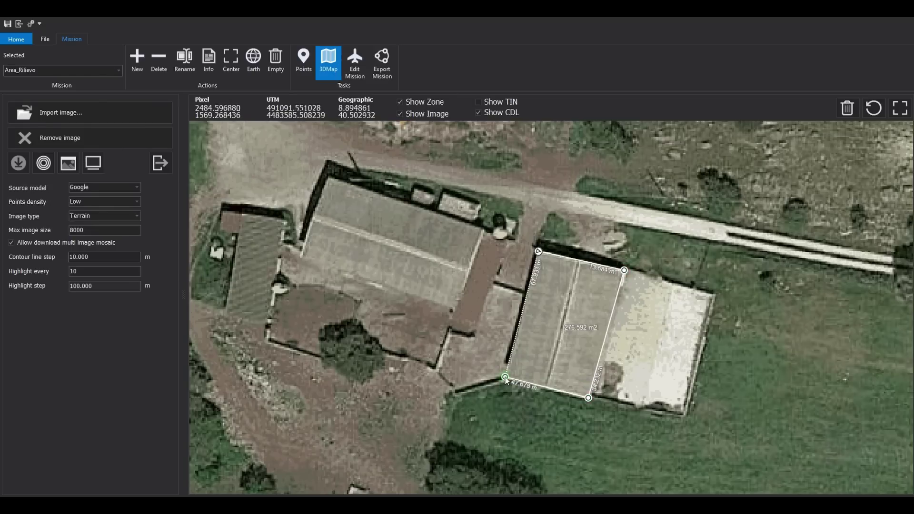
pyautogui.click(847, 109)
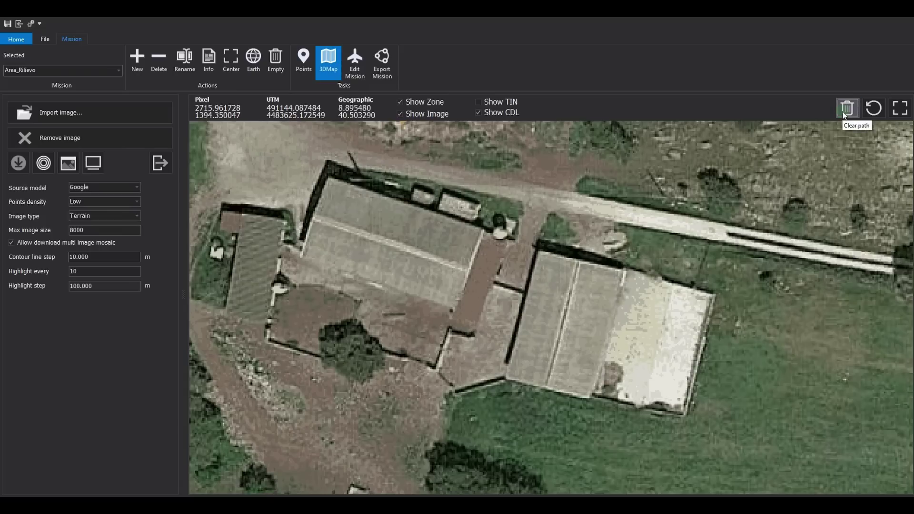
# Build contour lines with a 3 m step, highlighting every third line
pyautogui.click(874, 109)
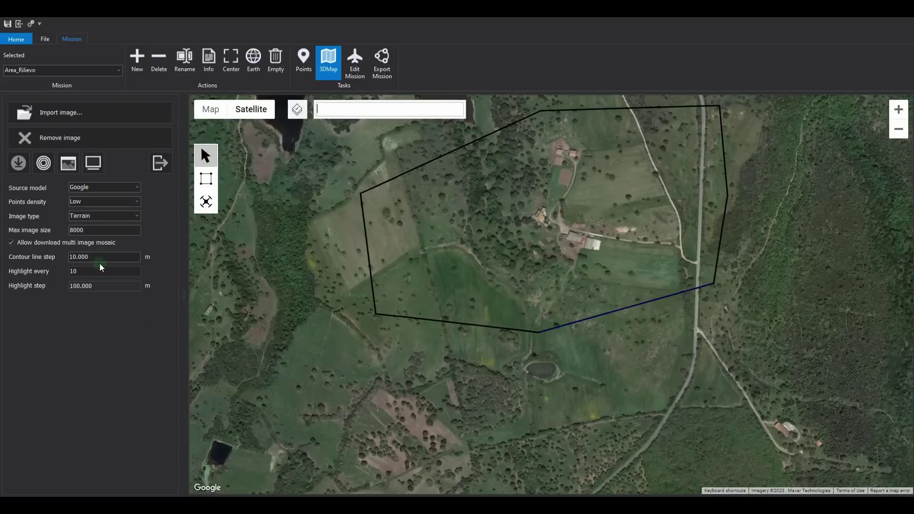
pyautogui.moveTo(93, 257); pyautogui.dragTo(54, 258)
pyautogui.write('3')
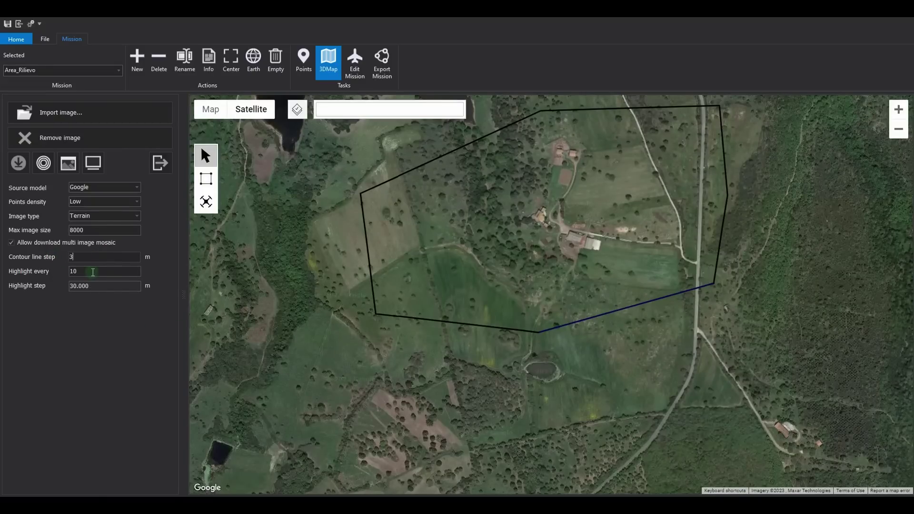
pyautogui.doubleClick(73, 271)
pyautogui.write('3')
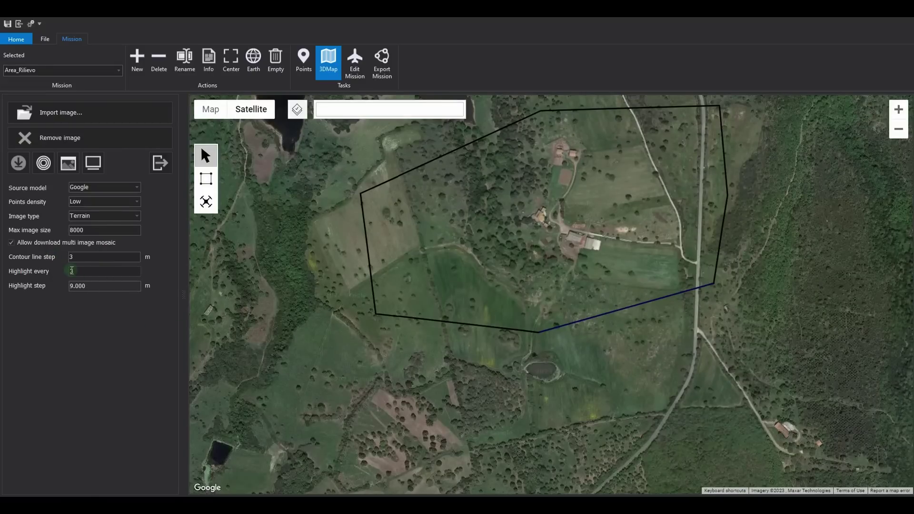
pyautogui.click(43, 165)
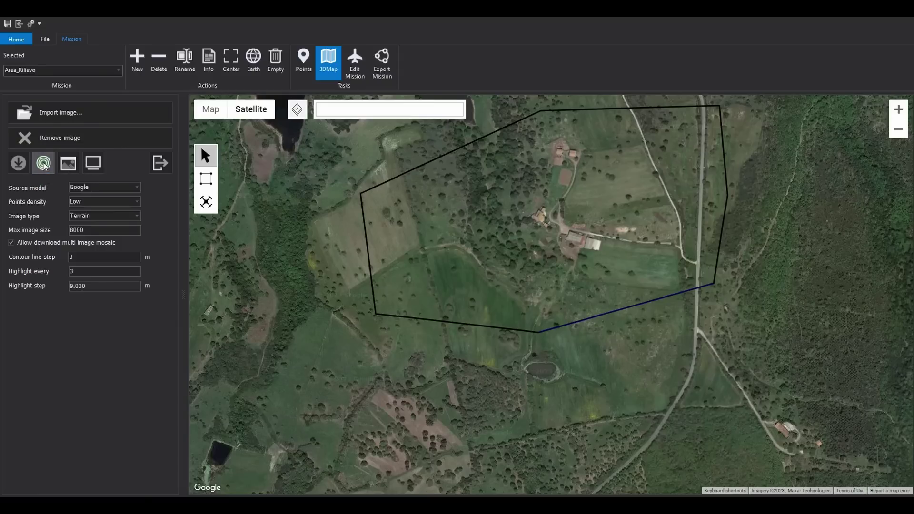
# Turn on the Contour line layer so the contours show over the satellite map
pyautogui.click(92, 164)
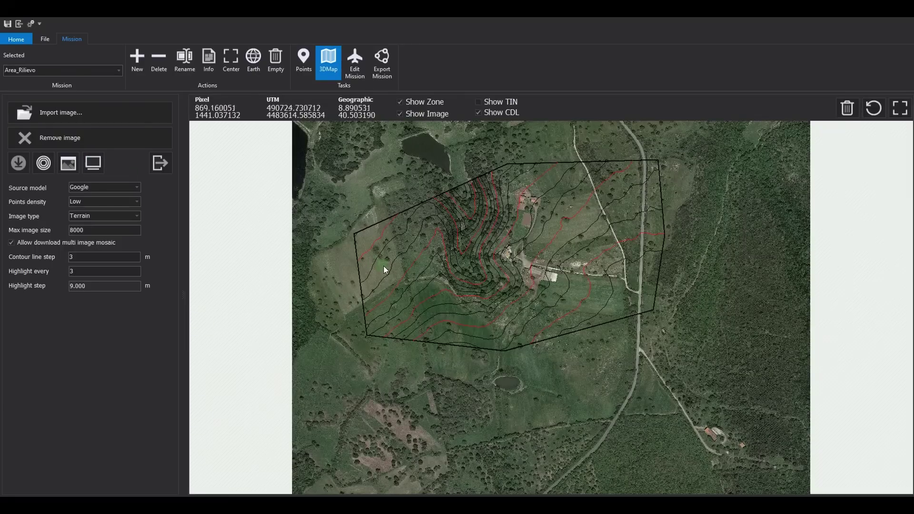
pyautogui.scroll(1, 384, 266)
pyautogui.click(874, 108)
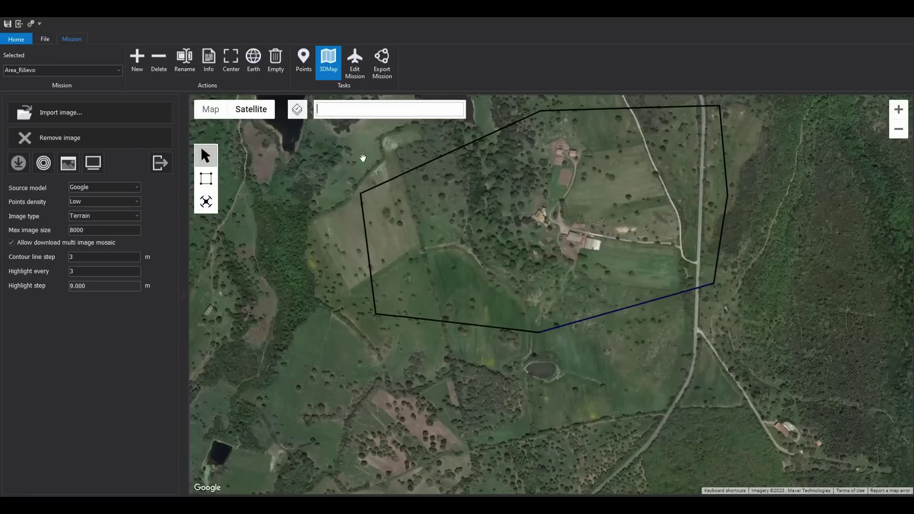
pyautogui.click(296, 118)
pyautogui.click(300, 150)
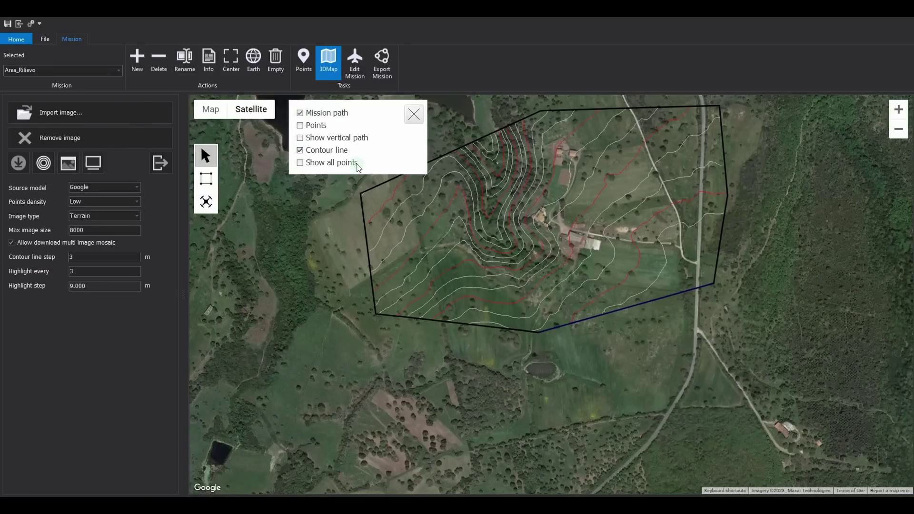
pyautogui.click(414, 114)
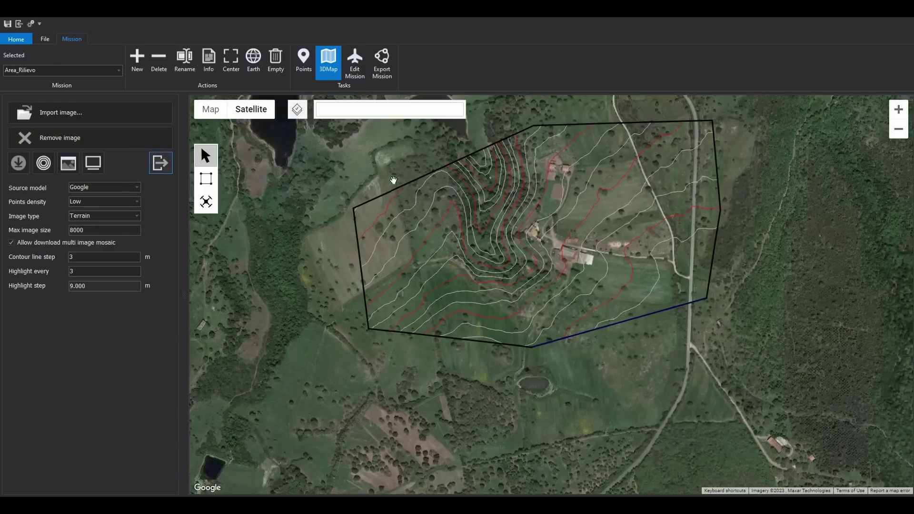
# Export the contours and terrain as autocad.dxf in DXF format
pyautogui.moveTo(445, 180); pyautogui.dragTo(437, 195)
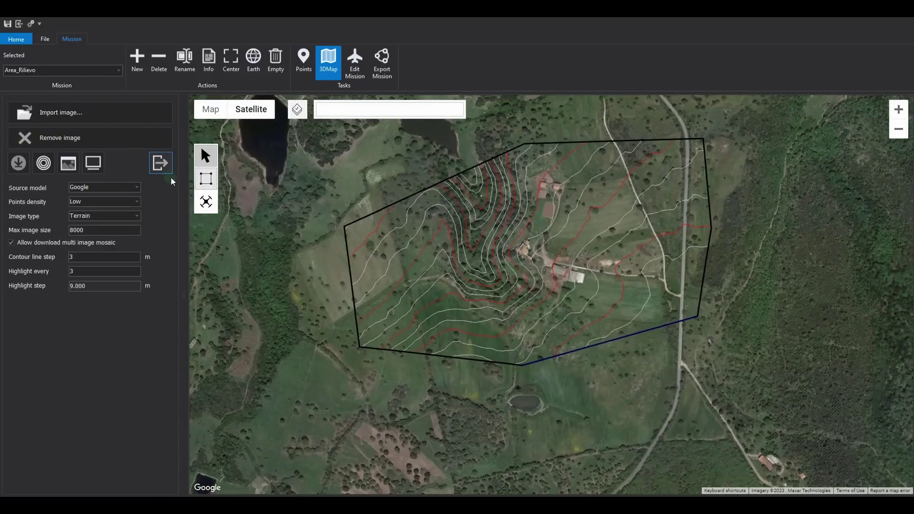
pyautogui.click(160, 163)
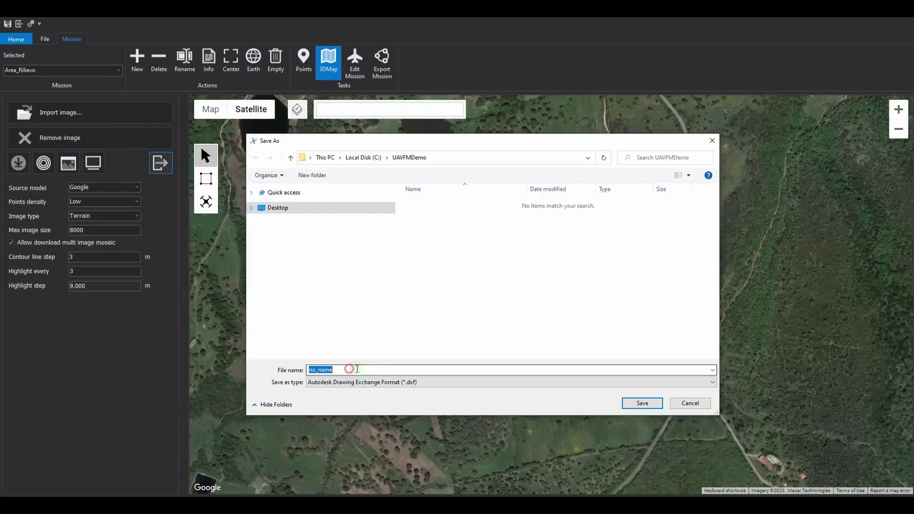
pyautogui.write('autocad')
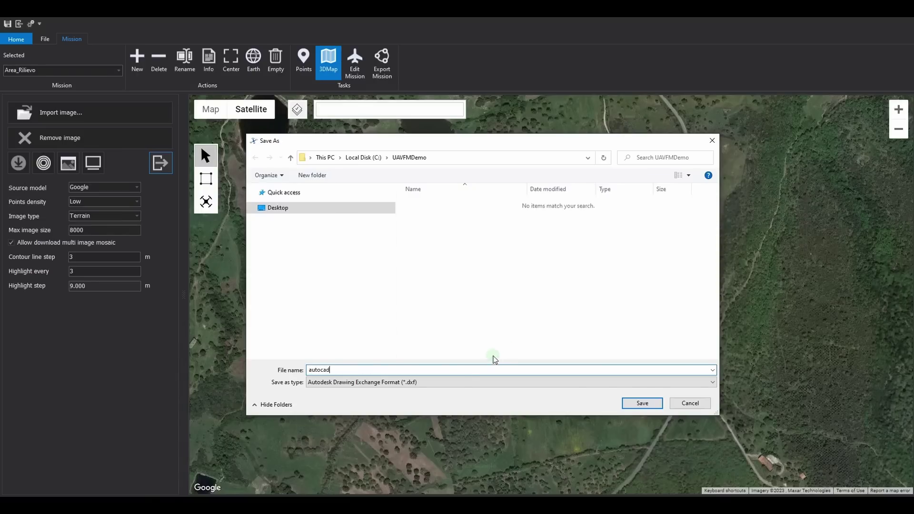
pyautogui.click(431, 388)
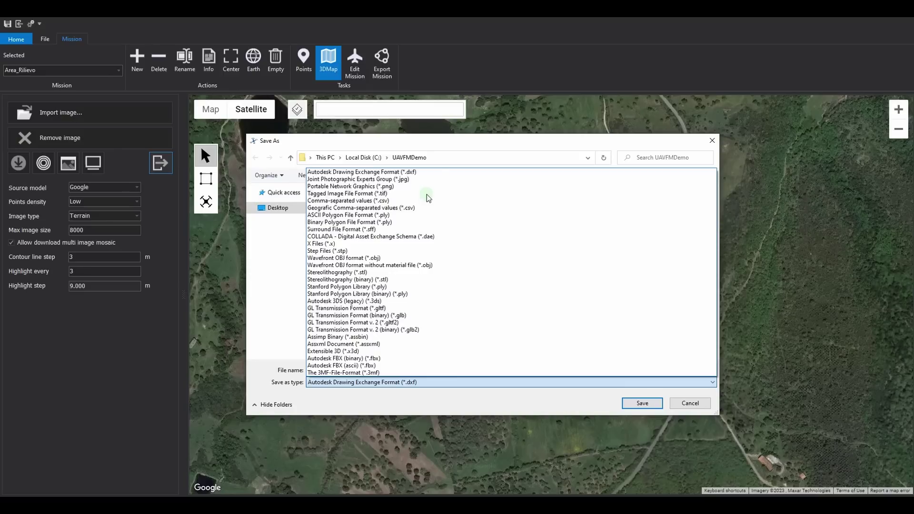
pyautogui.click(437, 173)
pyautogui.click(641, 404)
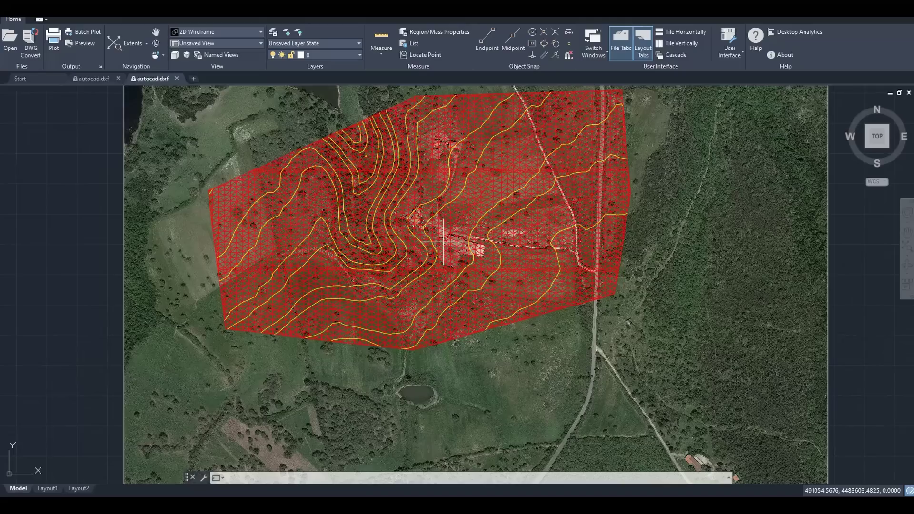
# Zoom in on the farm buildings in the exported DXF to inspect the mesh and contours
pyautogui.scroll(2, 446, 242)
pyautogui.scroll(4, 447, 243)
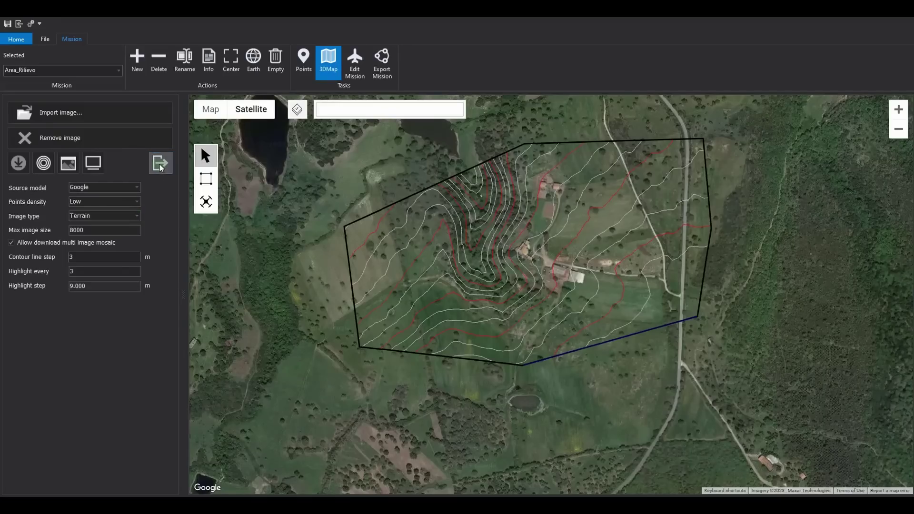
# Export the terrain as 'Rilievo' and rotate the 3D terrain model to inspect its relief
pyautogui.click(161, 163)
pyautogui.write('Rilievo')
pyautogui.click(390, 383)
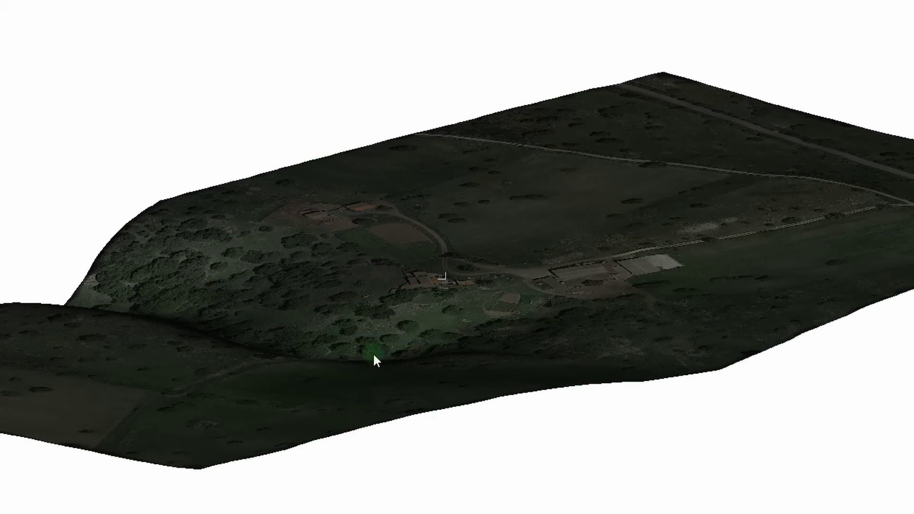
pyautogui.moveTo(374, 357); pyautogui.dragTo(701, 369)
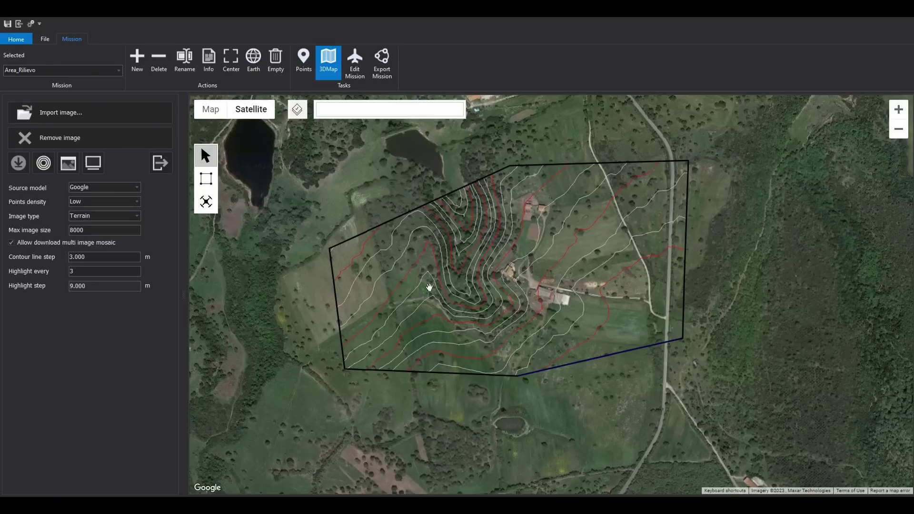
# Switch to mission editing and hide the Contour line layer
pyautogui.click(355, 71)
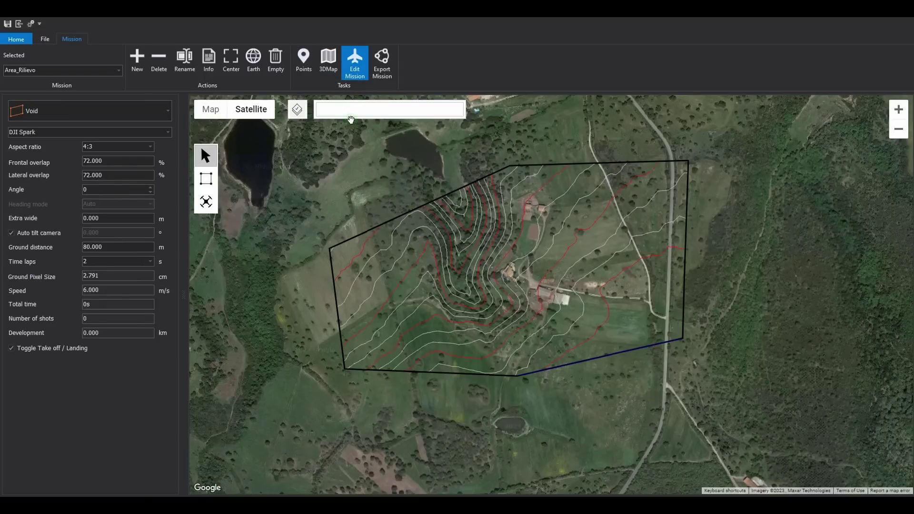
pyautogui.click(301, 113)
pyautogui.click(300, 151)
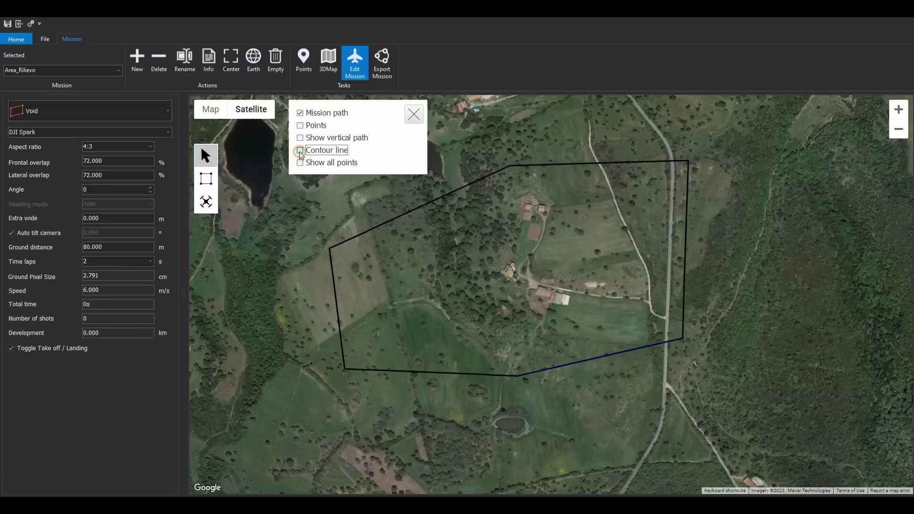
pyautogui.click(412, 114)
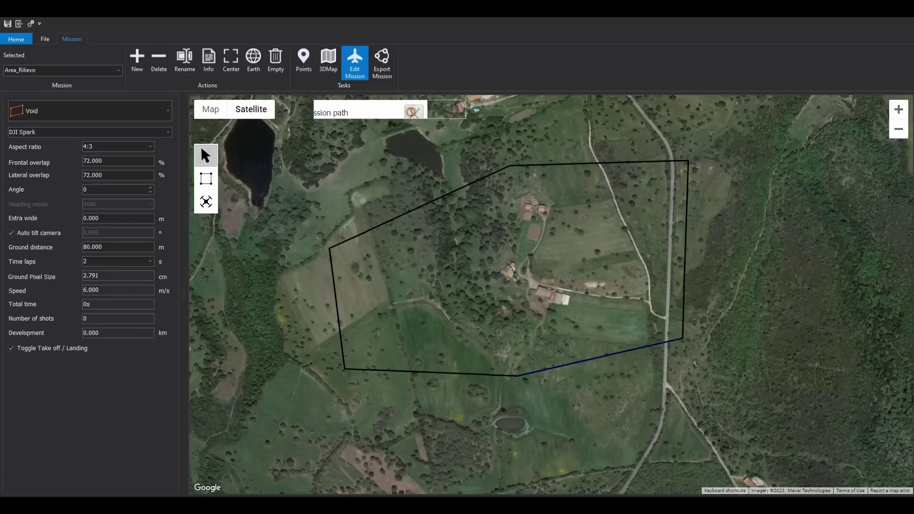
# Rename the mission 'Mission' to Mission_01
pyautogui.click(83, 72)
pyautogui.click(76, 82)
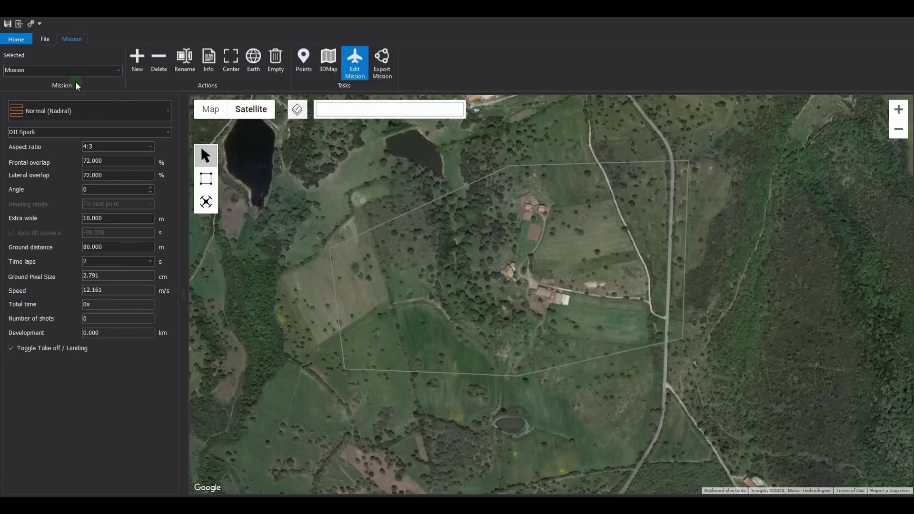
pyautogui.click(183, 66)
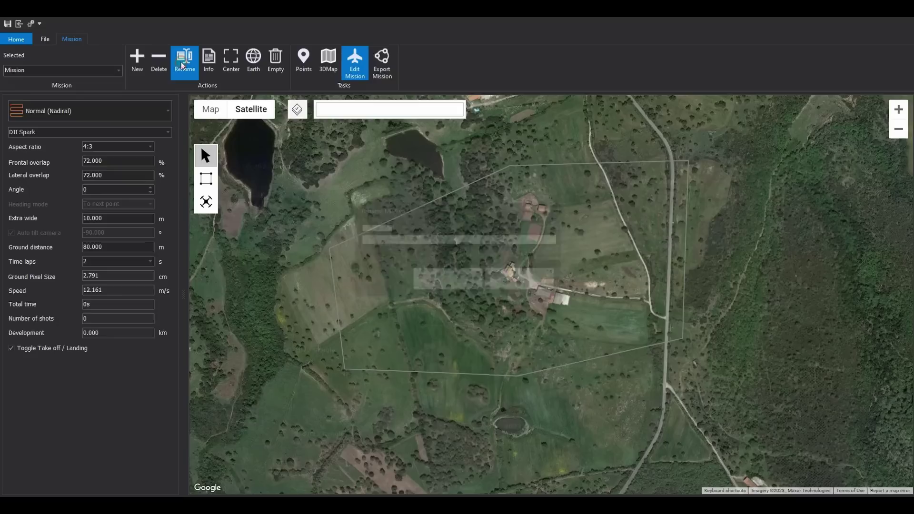
pyautogui.click(415, 239)
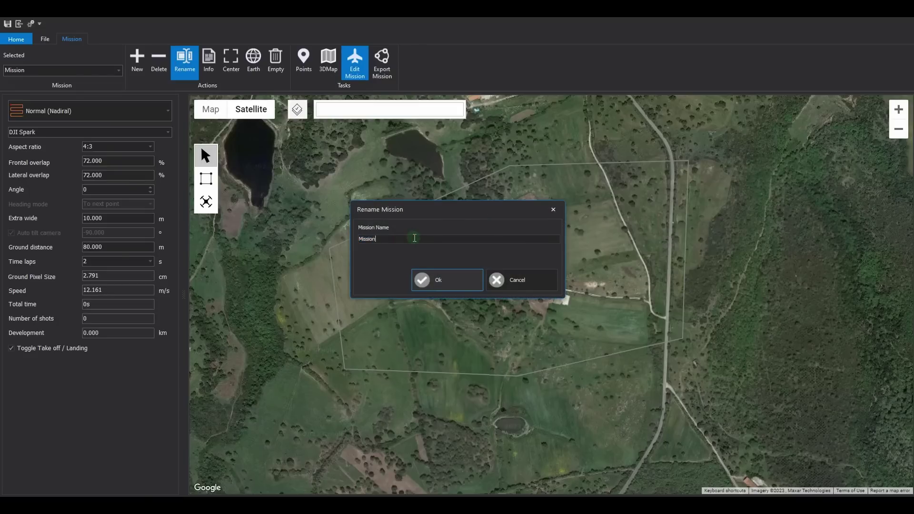
pyautogui.write('_01')
pyautogui.click(462, 285)
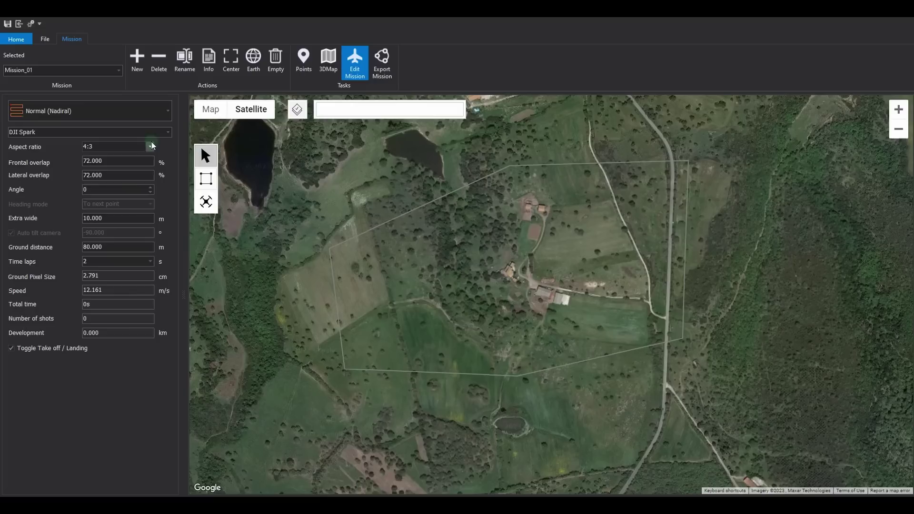
# Use the Normal (Nadiral) pattern with the Mavic 3 Enterprise (RGB) camera
pyautogui.click(168, 114)
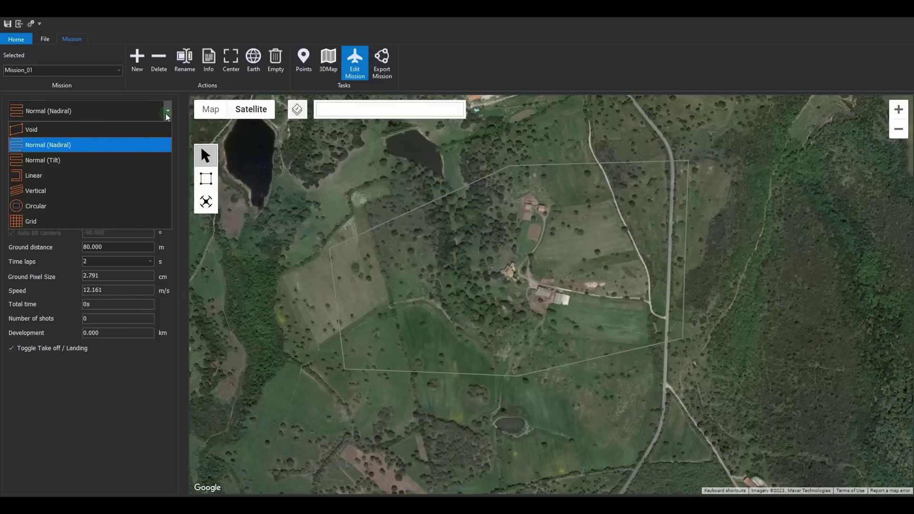
pyautogui.click(119, 146)
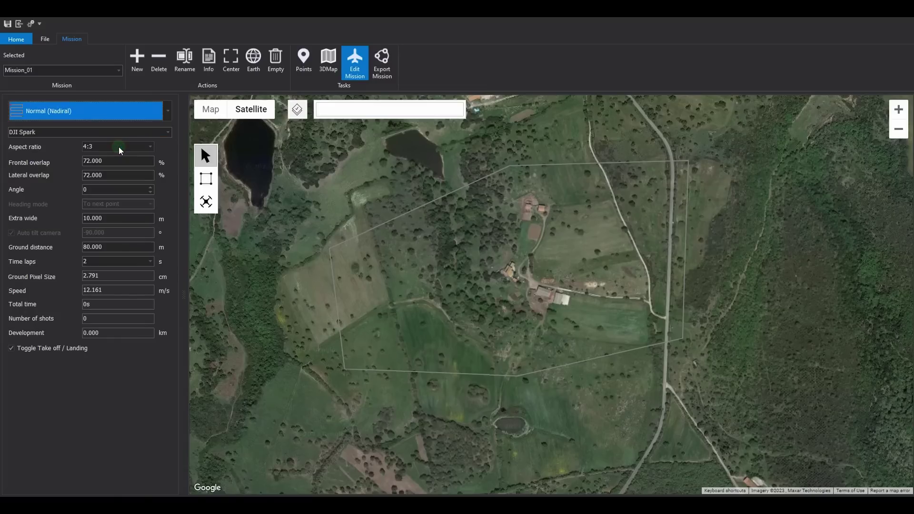
pyautogui.moveTo(116, 159); pyautogui.dragTo(66, 160)
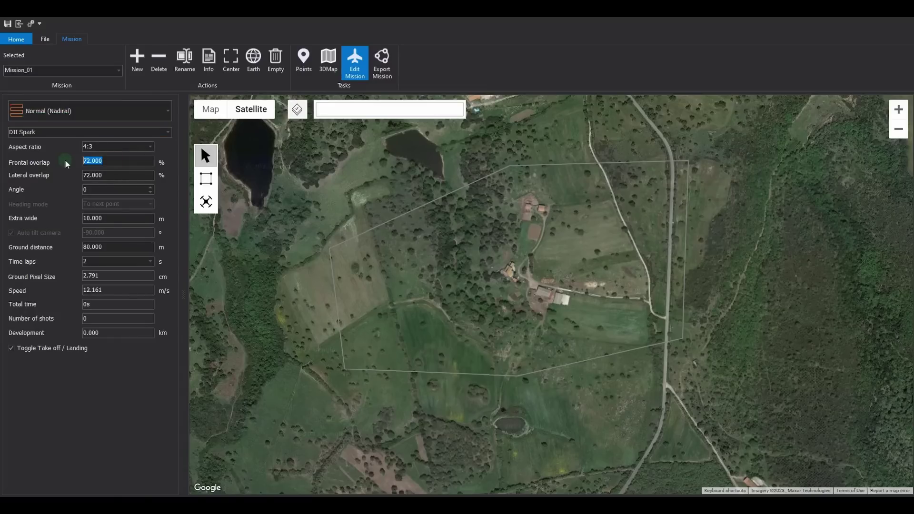
pyautogui.click(123, 133)
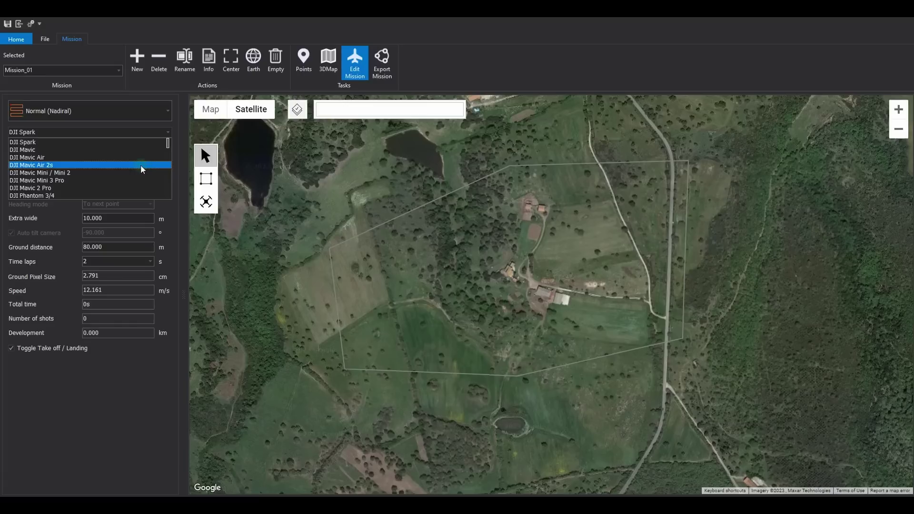
pyautogui.scroll(-5, 141, 171)
pyautogui.scroll(-8, 140, 169)
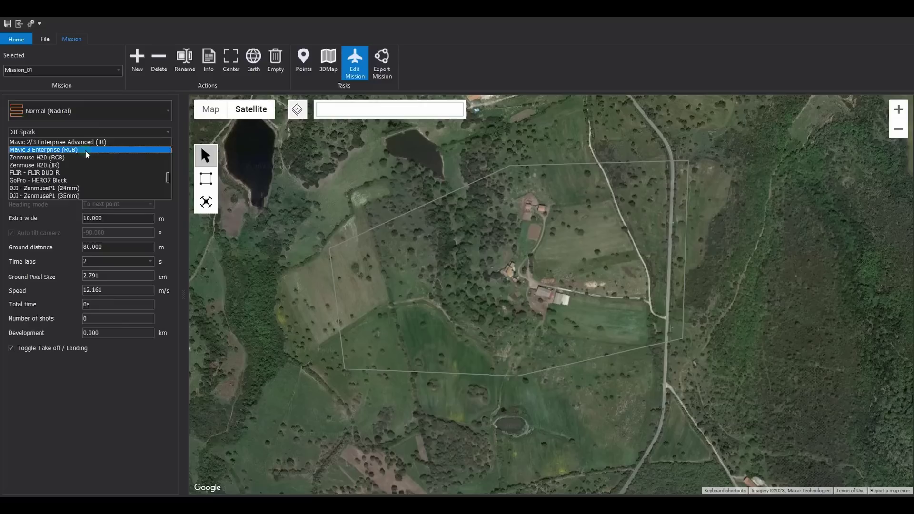
pyautogui.click(85, 150)
# Set both overlaps to 75% and ground distance to 90 m, giving 2.459 cm GSD
pyautogui.click(129, 162)
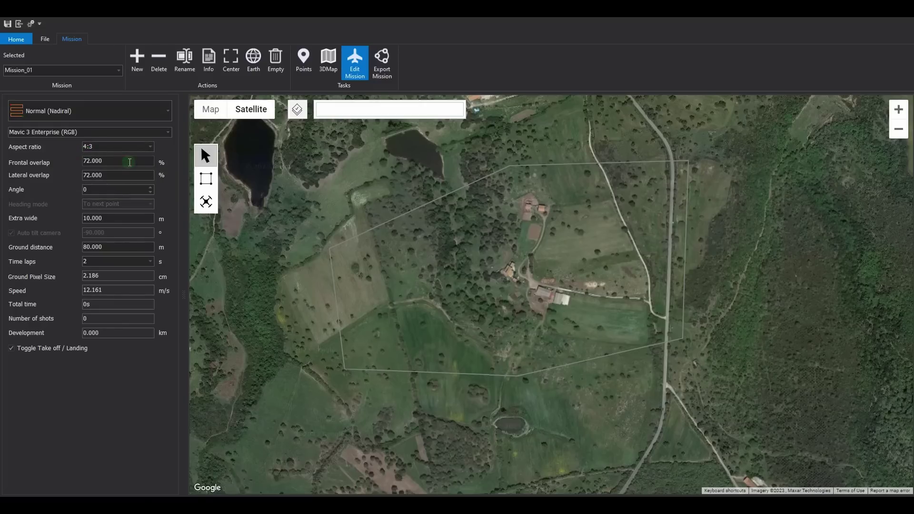
pyautogui.moveTo(129, 162); pyautogui.dragTo(62, 176)
pyautogui.write('7575')
pyautogui.moveTo(110, 246); pyautogui.dragTo(62, 242)
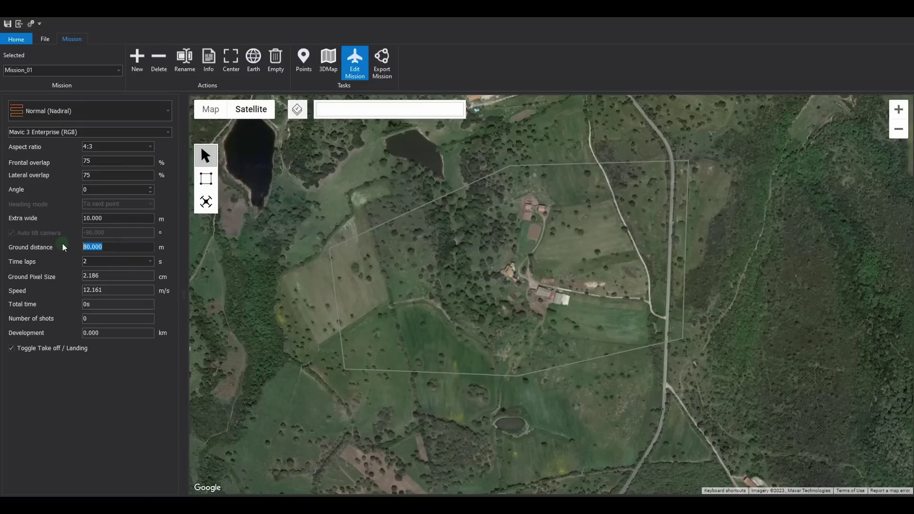
pyautogui.write('90')
pyautogui.moveTo(107, 277); pyautogui.dragTo(72, 278)
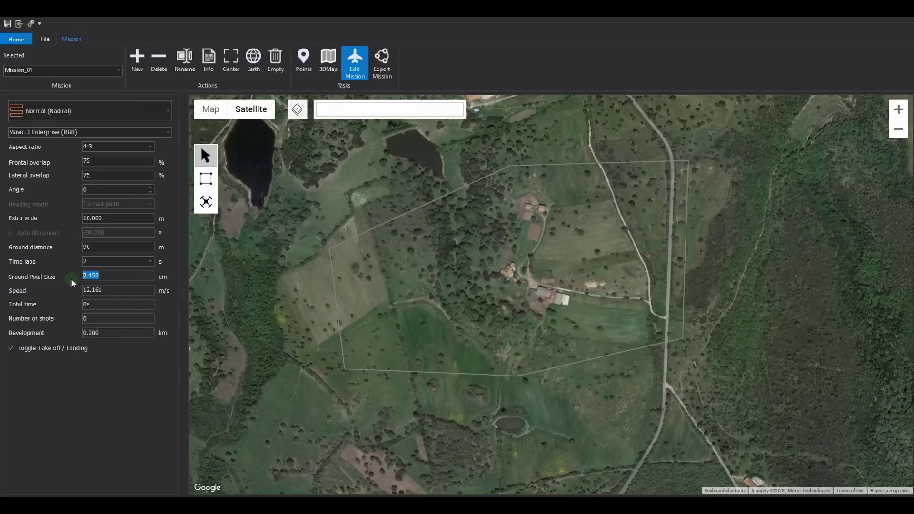
pyautogui.click(118, 276)
# Draw a four-corner mission boundary over the western part of the survey polygon
pyautogui.click(206, 180)
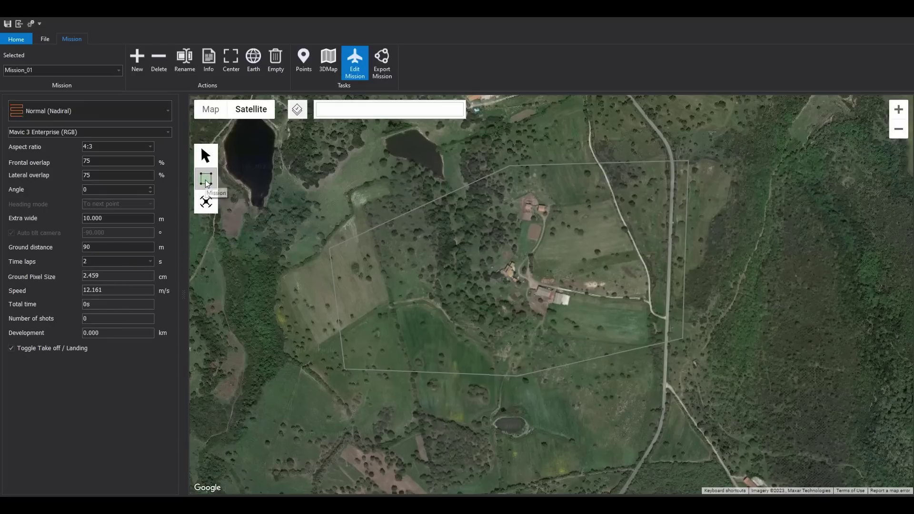
pyautogui.click(328, 250)
pyautogui.click(507, 165)
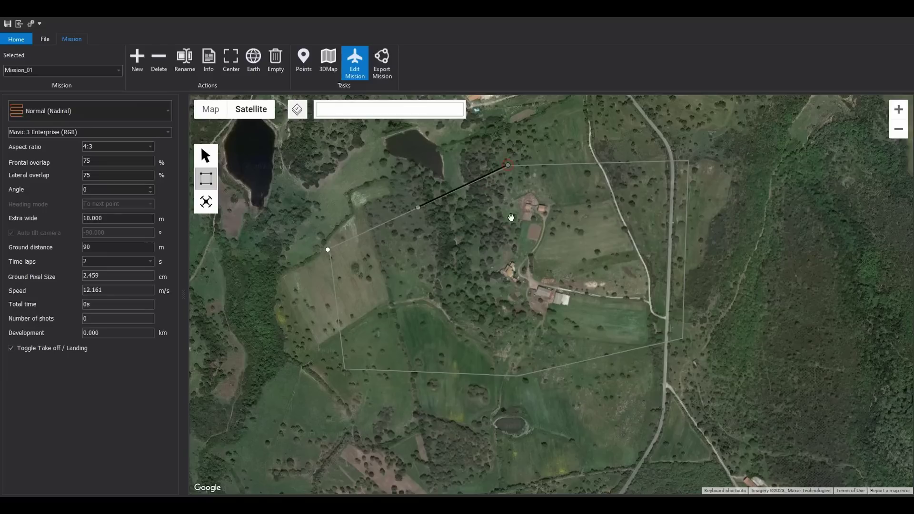
pyautogui.click(518, 382)
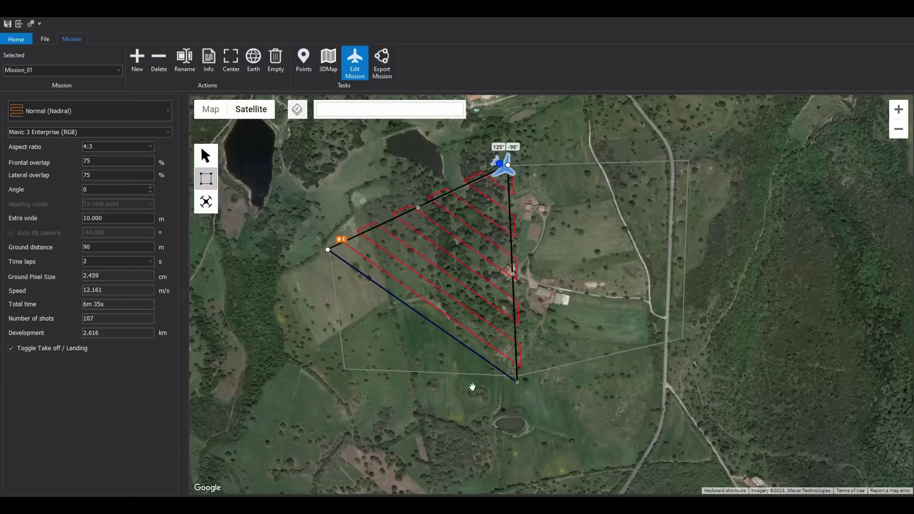
pyautogui.click(344, 373)
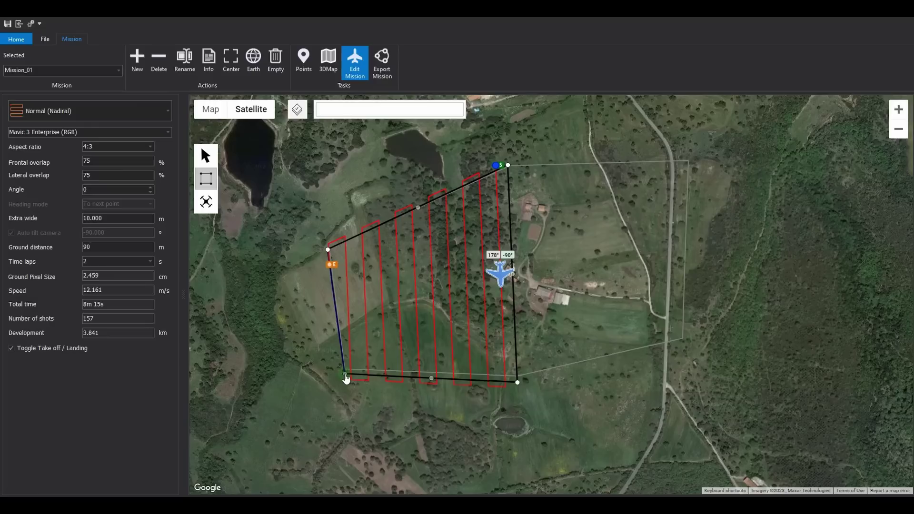
# Set the flight line angle to 85° (212 shots, 10m 5s, 5.173 km)
pyautogui.doubleClick(95, 189)
pyautogui.write('90')
pyautogui.doubleClick(95, 189)
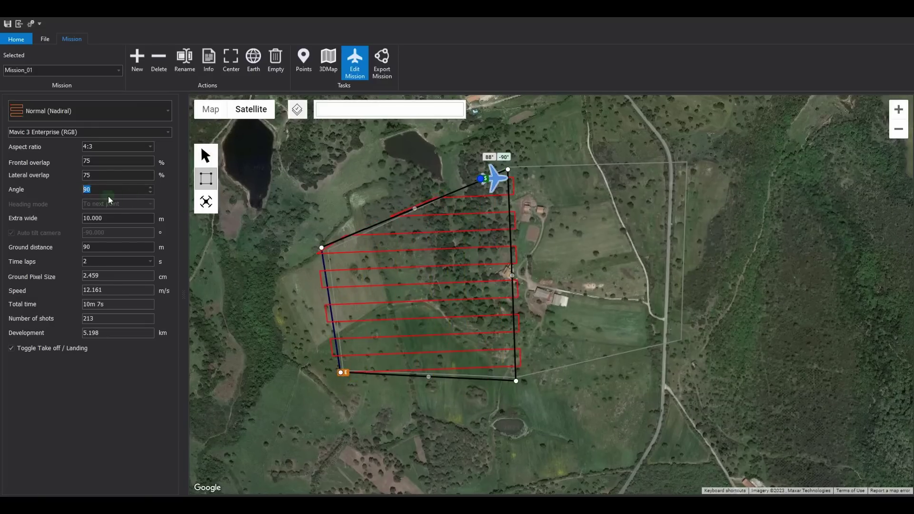
pyautogui.click(151, 188)
pyautogui.click(150, 192)
pyautogui.click(150, 192)
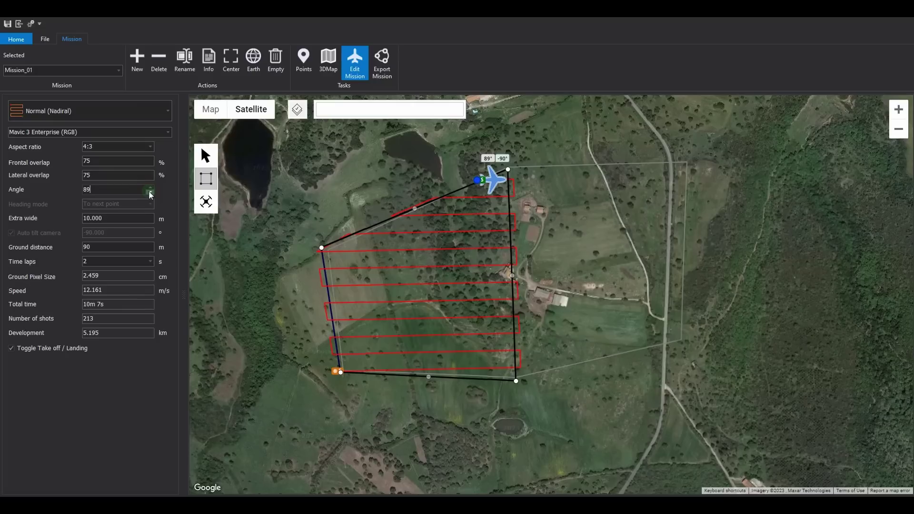
pyautogui.click(150, 192)
pyautogui.click(149, 192)
pyautogui.click(149, 192)
pyautogui.click(149, 192)
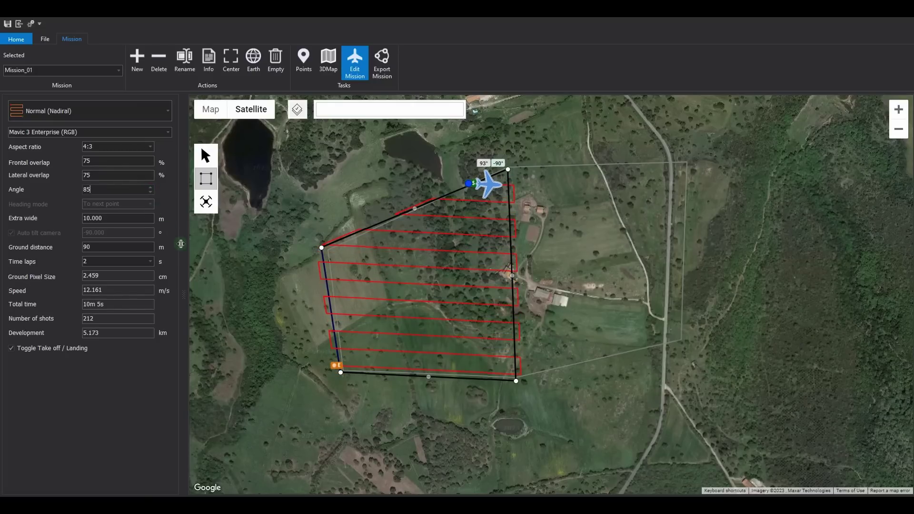
# Place the drone east of the area and use a 4 s interval (6.080 m/s, 15m 22s, 4.516 km)
pyautogui.click(203, 203)
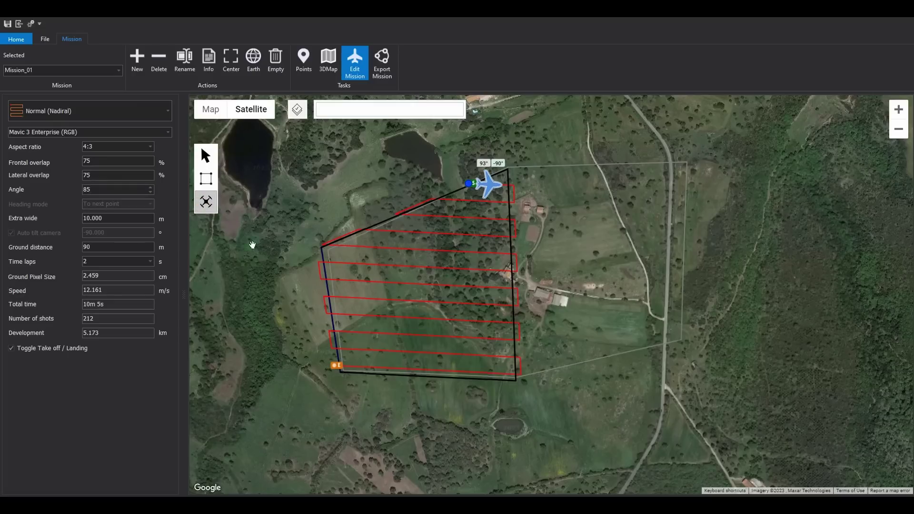
pyautogui.click(532, 286)
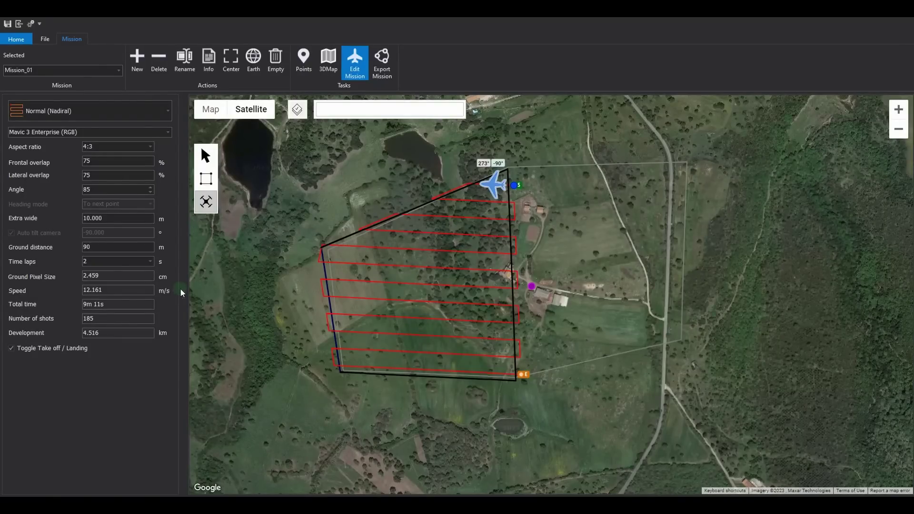
pyautogui.click(149, 262)
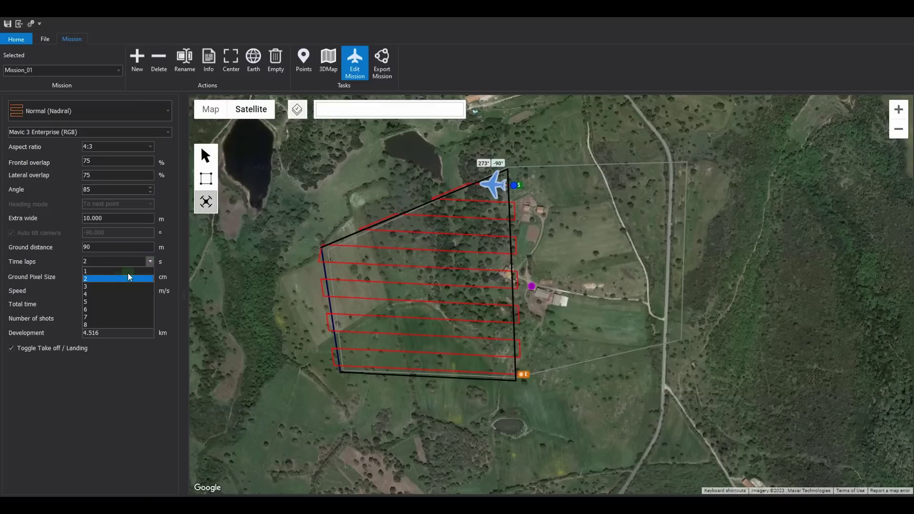
pyautogui.click(106, 295)
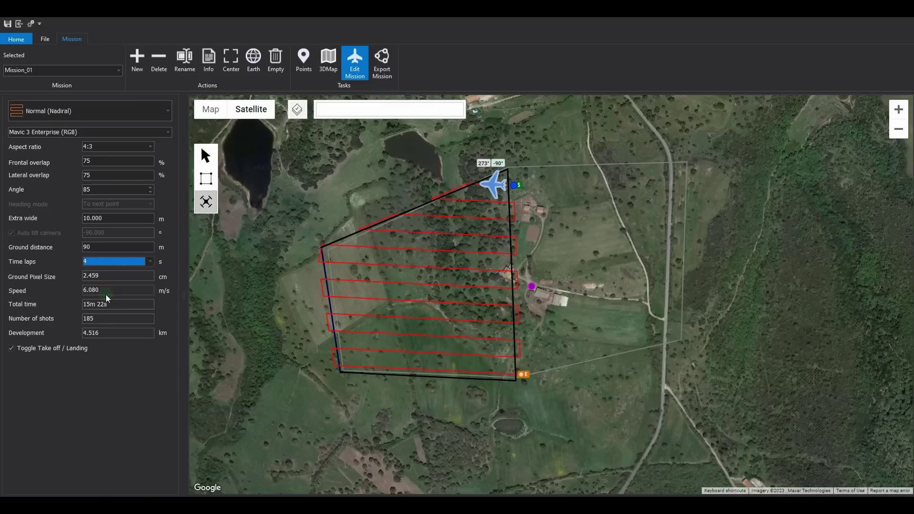
pyautogui.moveTo(101, 290); pyautogui.dragTo(78, 292)
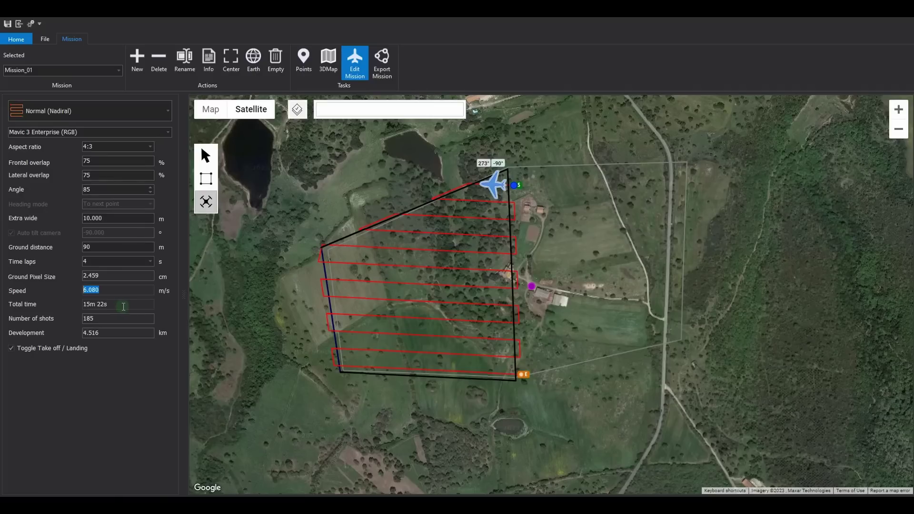
pyautogui.moveTo(117, 306); pyautogui.dragTo(77, 332)
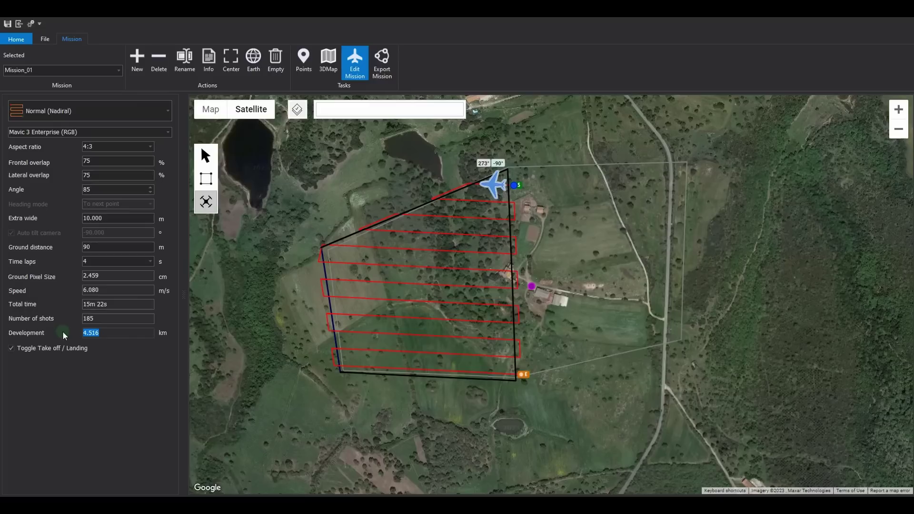
pyautogui.click(114, 334)
# Create a new mission Mission_02 cloned from Mission_01
pyautogui.click(138, 72)
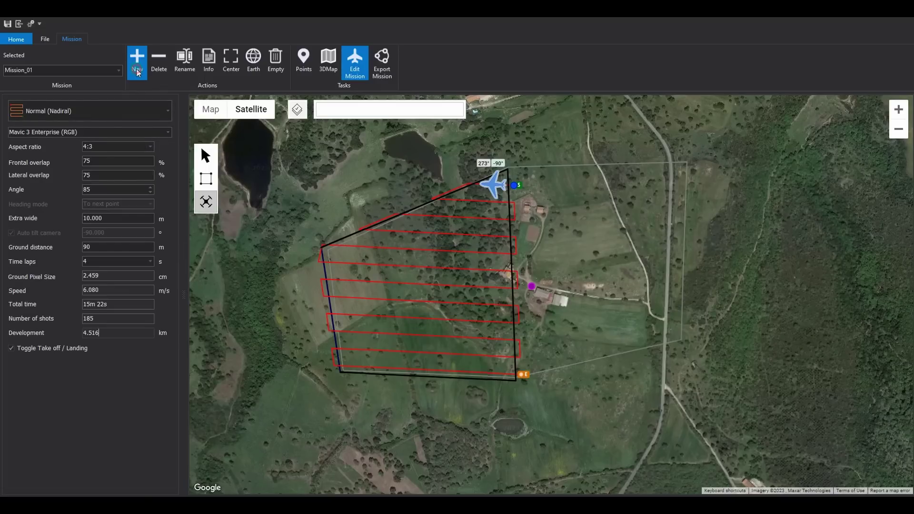
pyautogui.write('Mi')
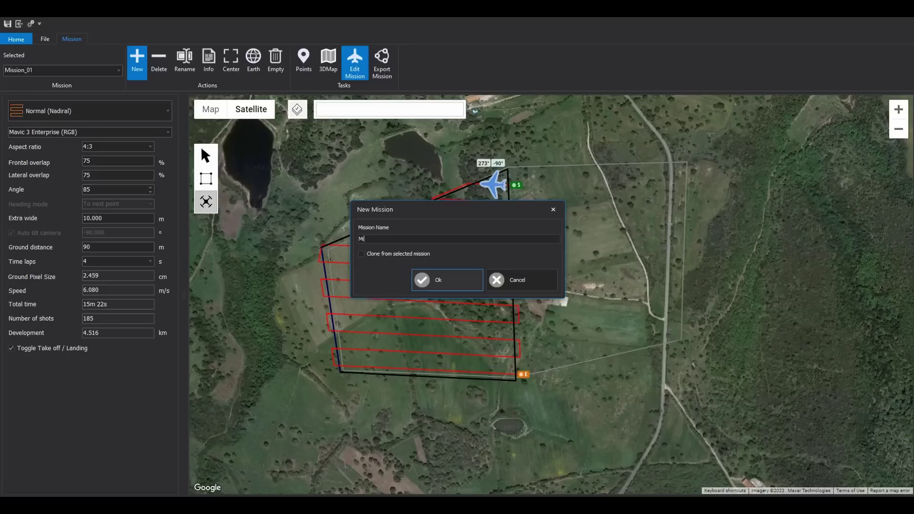
pyautogui.write('ssion_02')
pyautogui.click(394, 254)
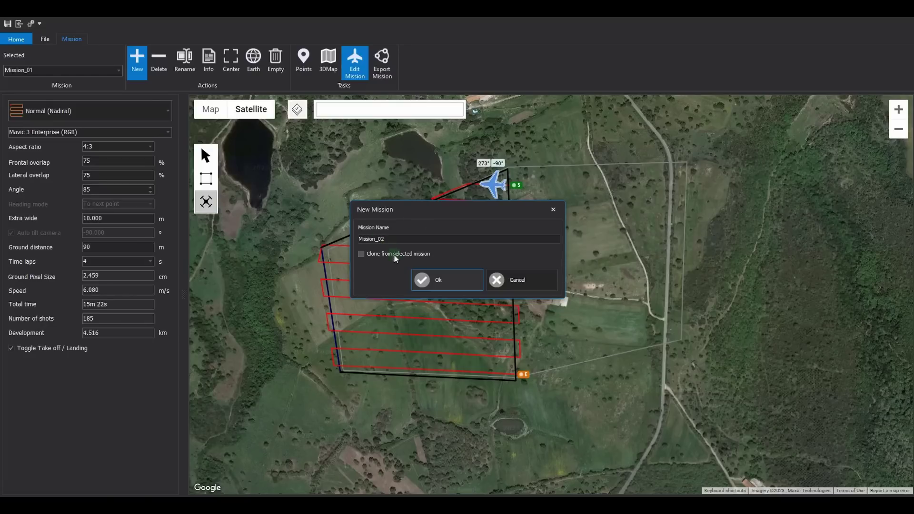
pyautogui.click(449, 279)
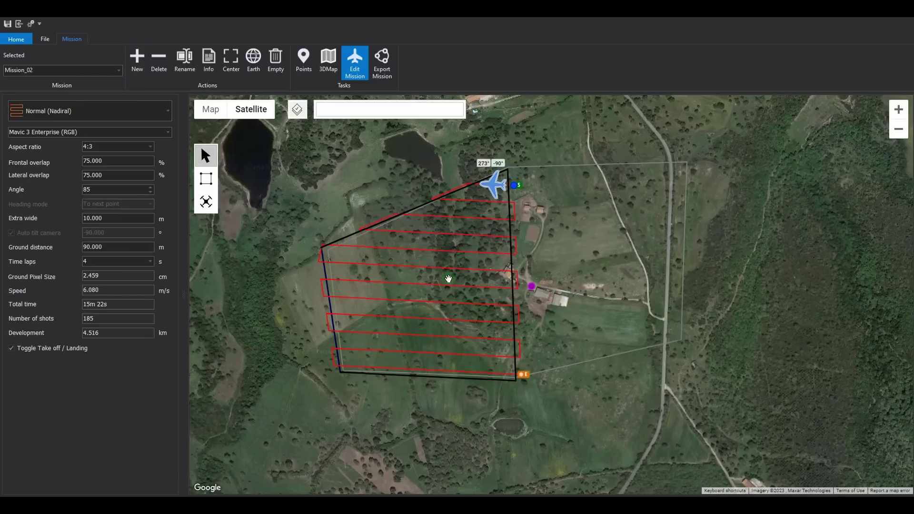
# Drag the survey area's corners over the eastern field (204 shots, 16m 36s, 4.966 km)
pyautogui.click(208, 184)
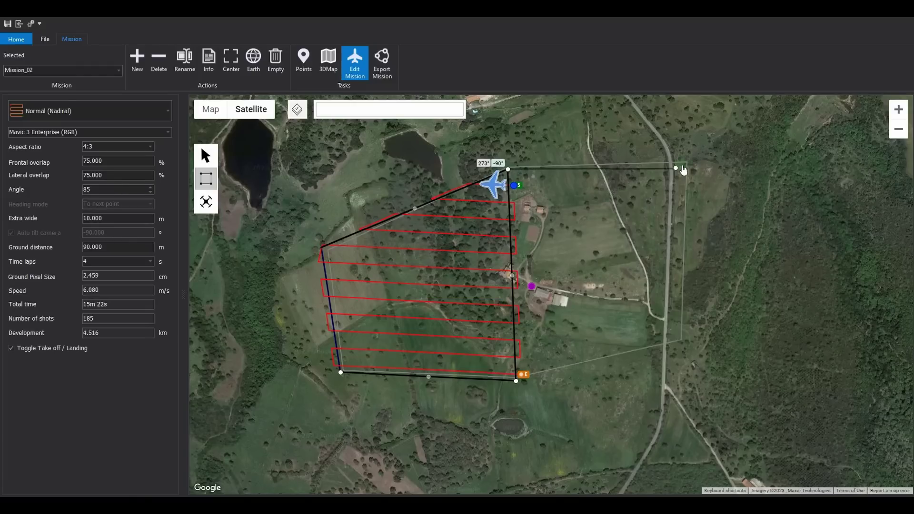
pyautogui.moveTo(686, 163); pyautogui.dragTo(690, 160)
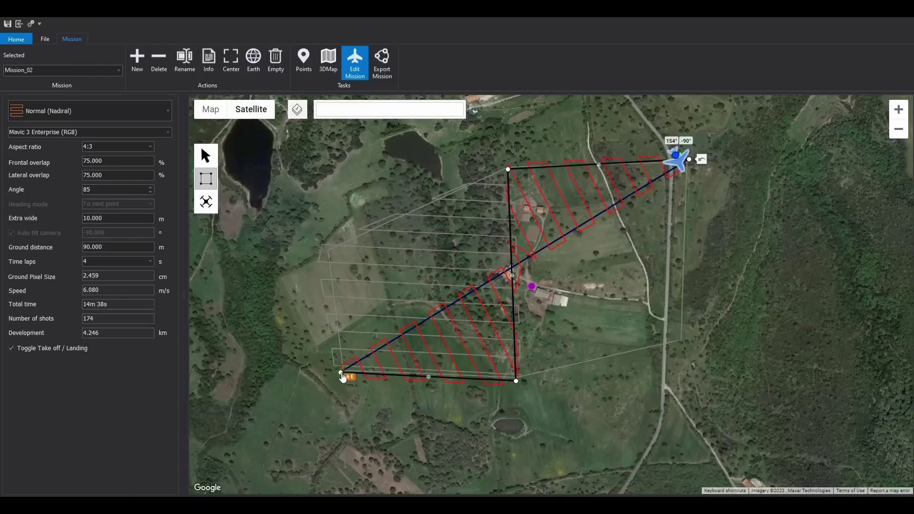
pyautogui.moveTo(682, 341)
pyautogui.mouseDown()
pyautogui.moveTo(693, 349)
pyautogui.moveTo(685, 343)
pyautogui.mouseUp()
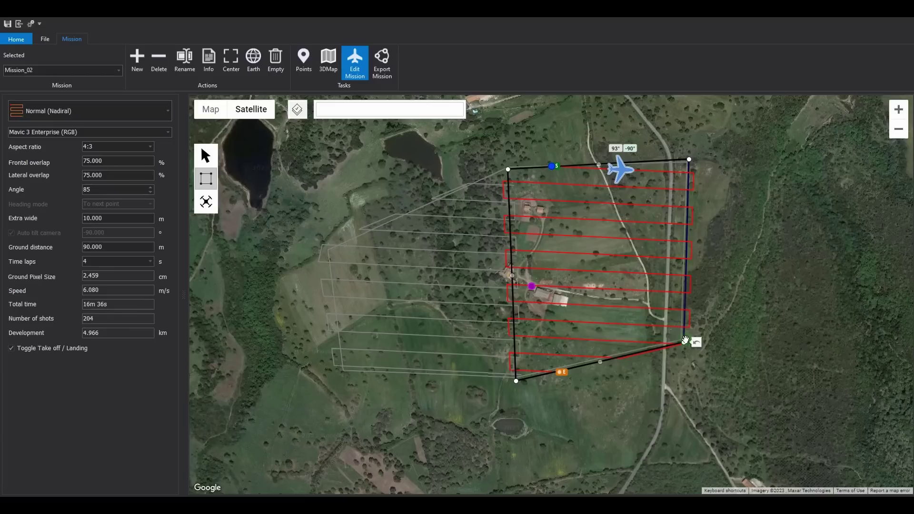
# Run Terrain aware on Mission_01 with Google source and Mild quality: 45 points, 51.564 m difference
pyautogui.click(381, 64)
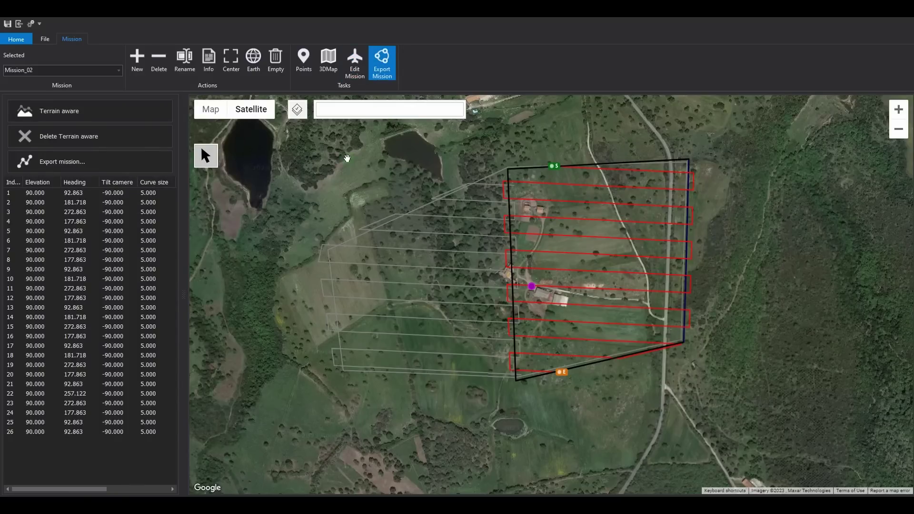
pyautogui.click(108, 72)
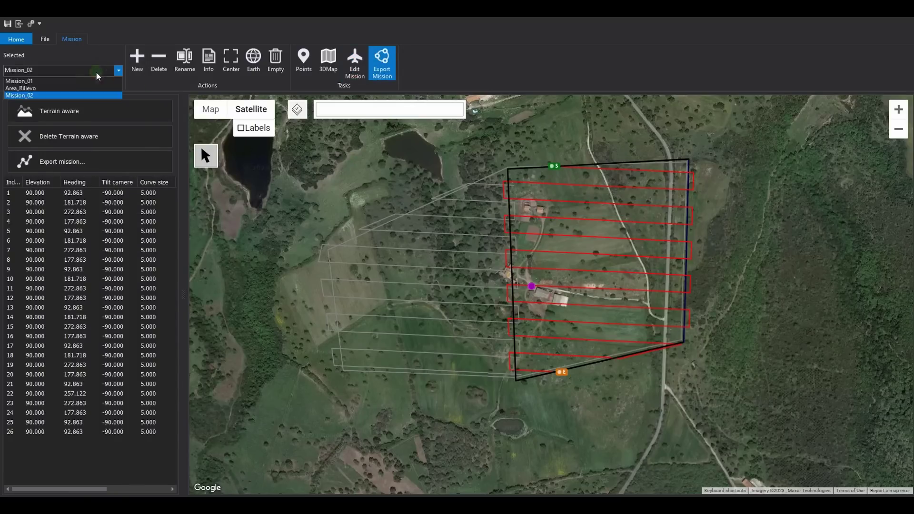
pyautogui.click(62, 81)
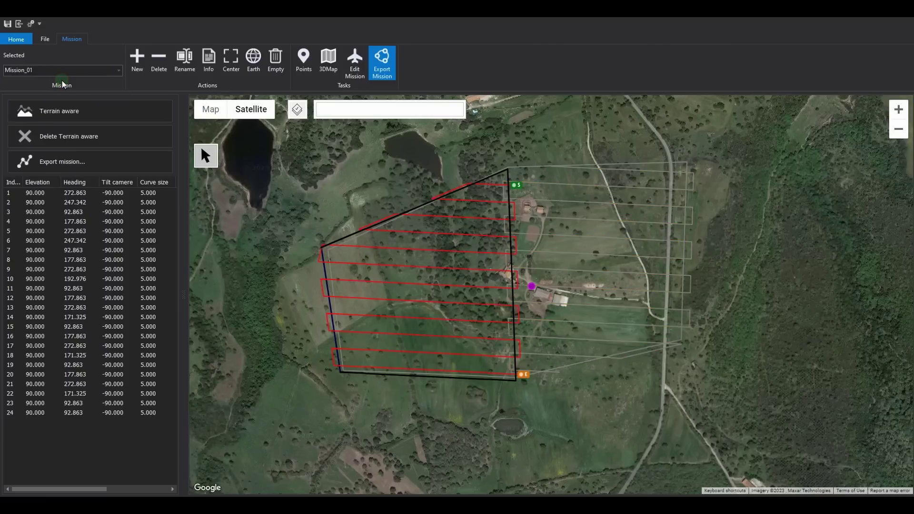
pyautogui.click(56, 110)
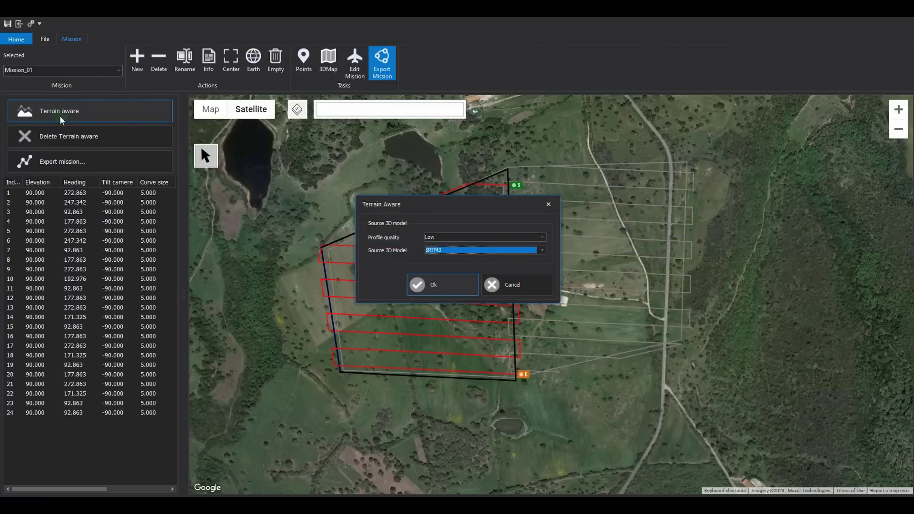
pyautogui.click(453, 248)
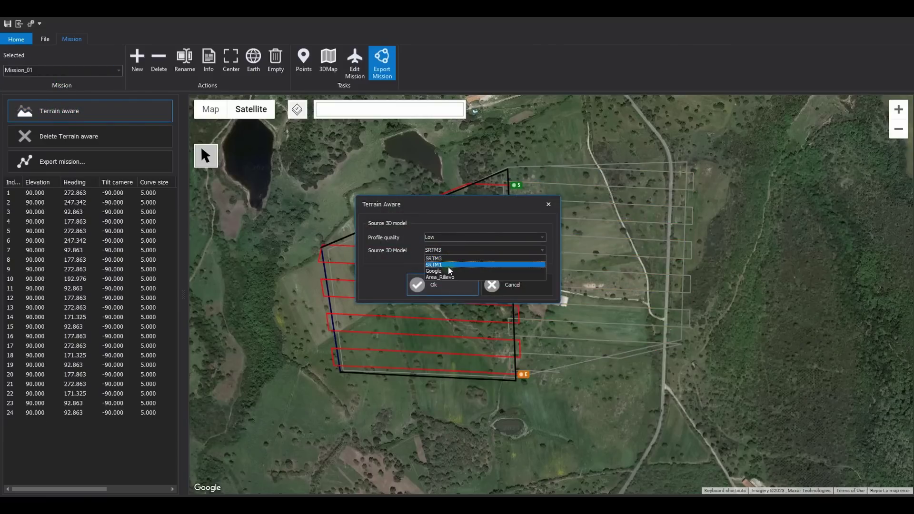
pyautogui.click(449, 271)
pyautogui.click(454, 237)
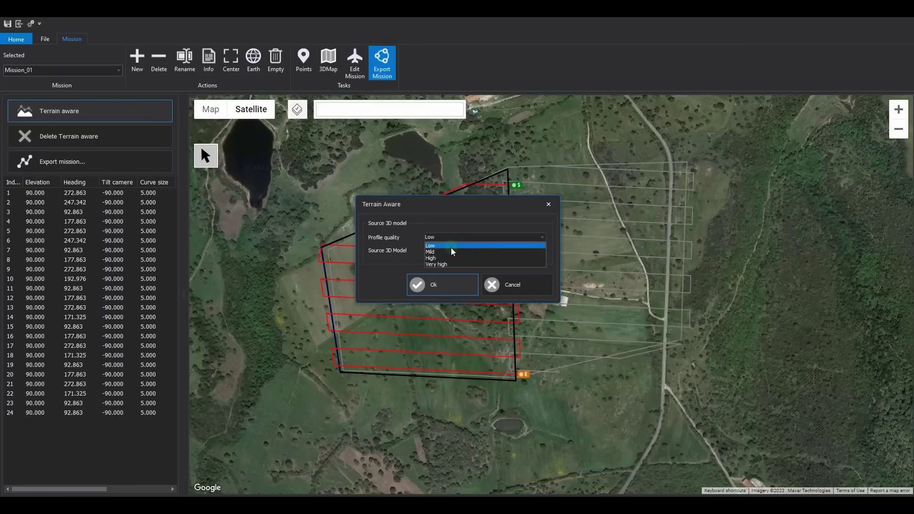
pyautogui.click(451, 251)
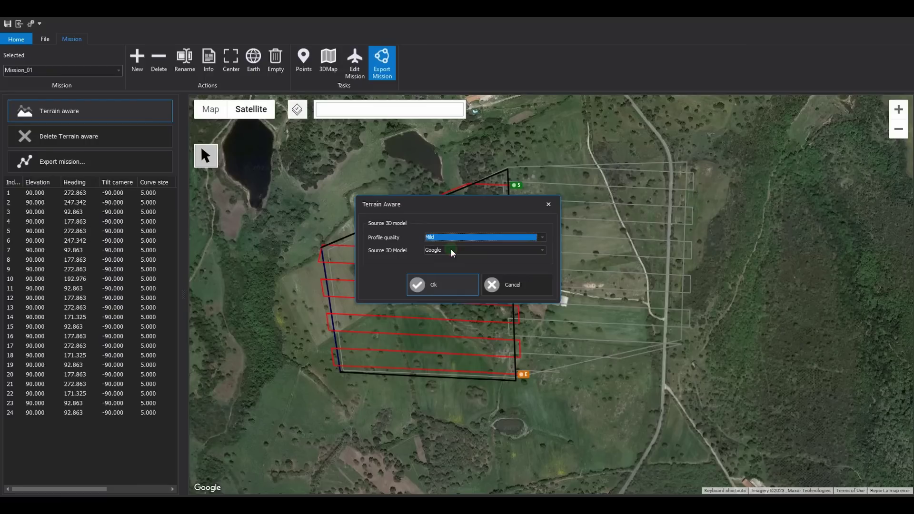
pyautogui.click(458, 288)
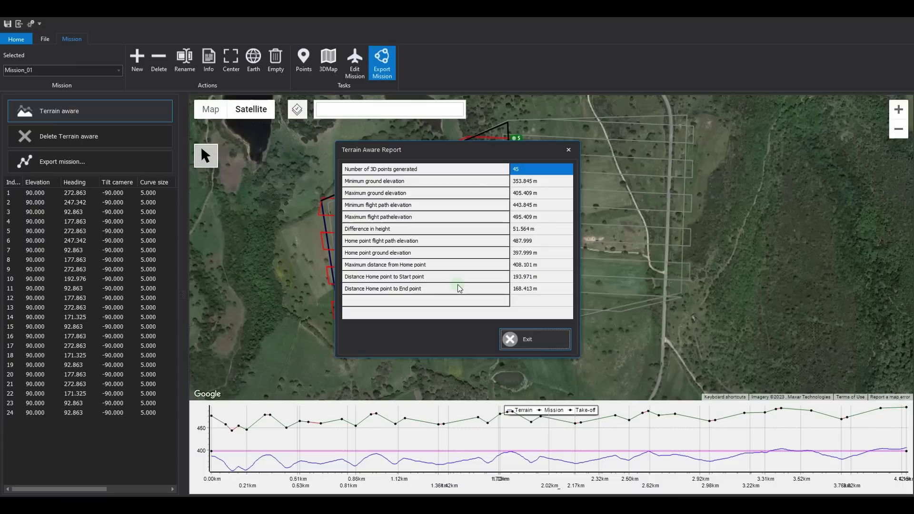
# Move aside and close the terrain-aware report, then review Mission_01's terrain-adjusted elevation profile
pyautogui.moveTo(453, 149); pyautogui.dragTo(509, 153)
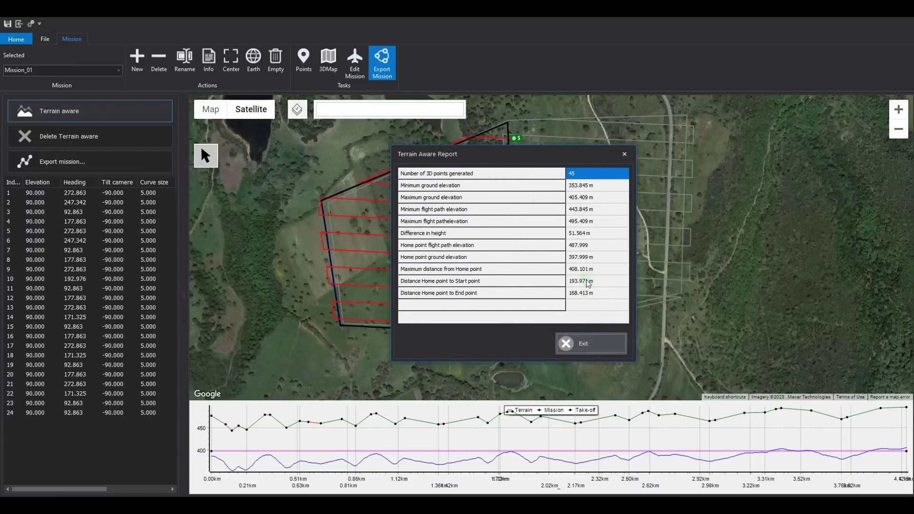
pyautogui.click(586, 344)
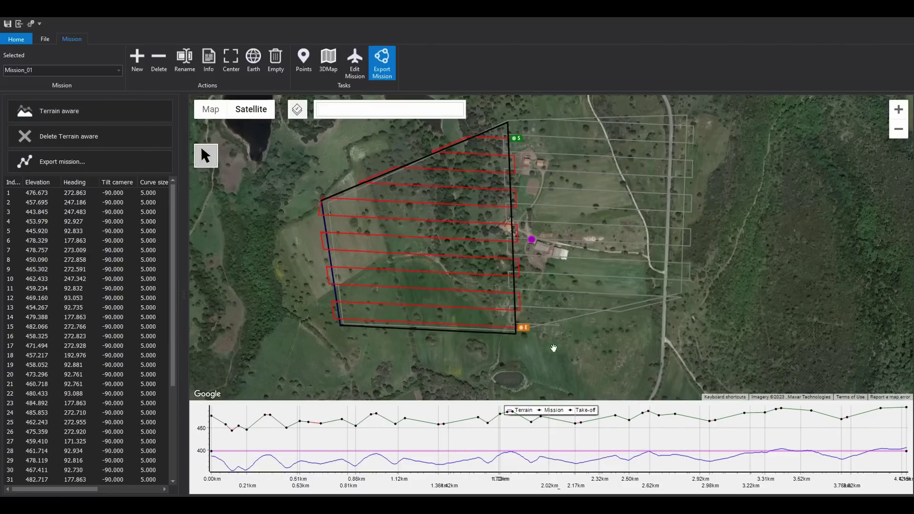
pyautogui.moveTo(429, 450)
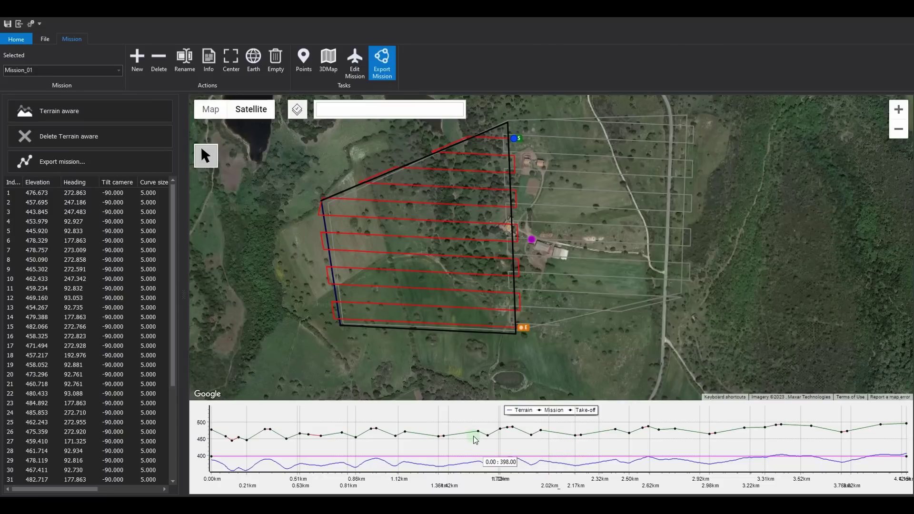
# Export Mission_01 in DJI Pilot 2 format as 'mission_01', keeping the 0.000 elevation offset
pyautogui.click(86, 160)
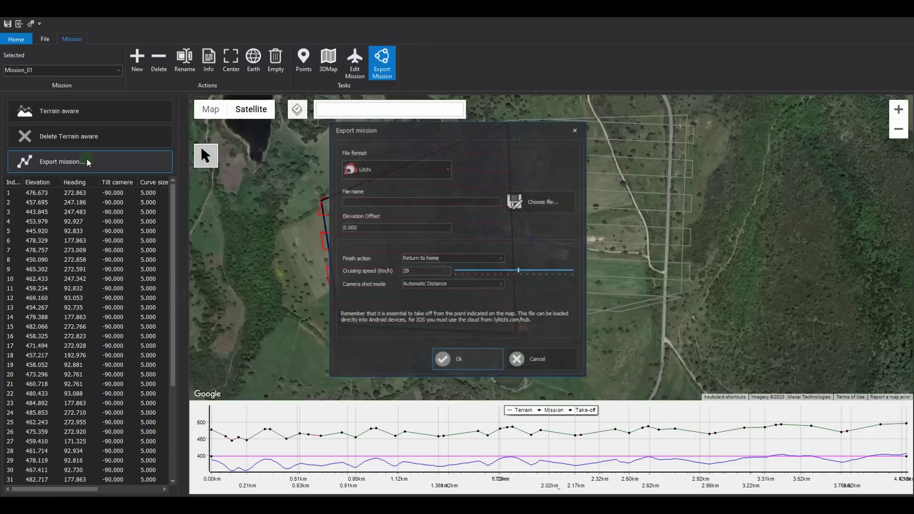
pyautogui.click(448, 170)
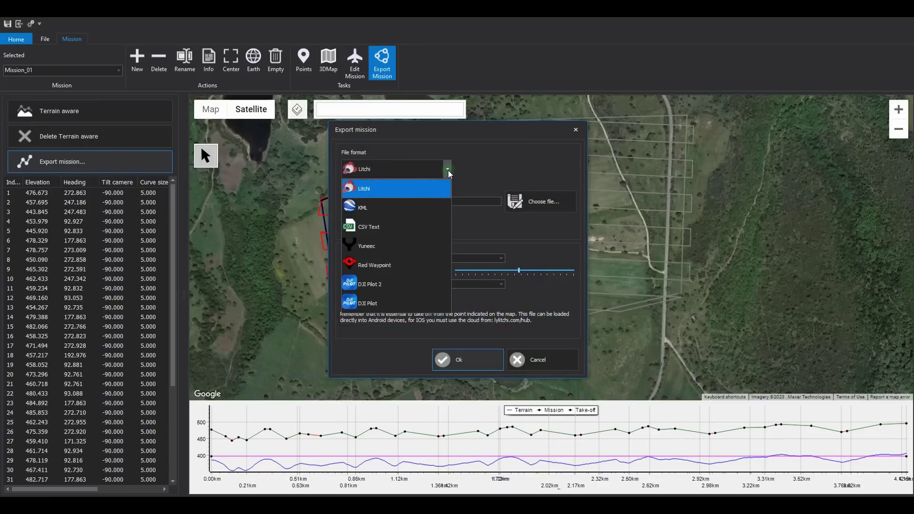
pyautogui.click(408, 281)
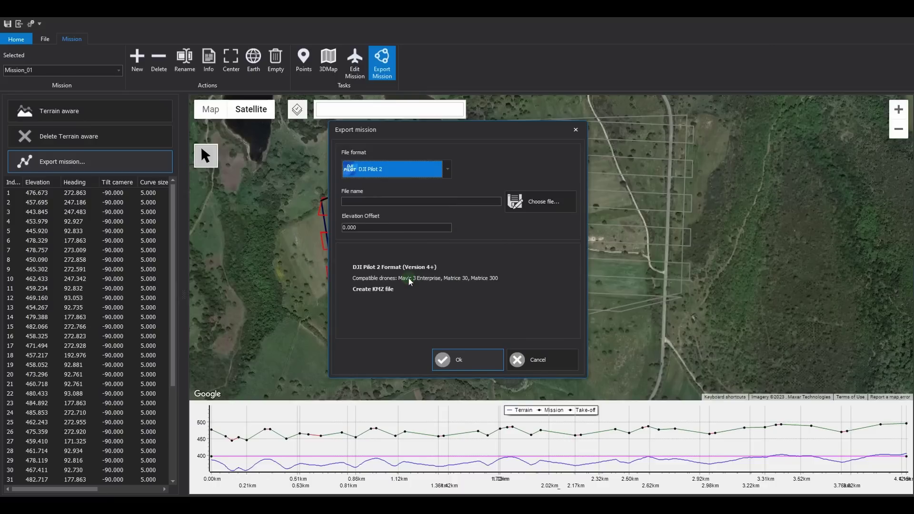
pyautogui.click(452, 201)
pyautogui.write('mission')
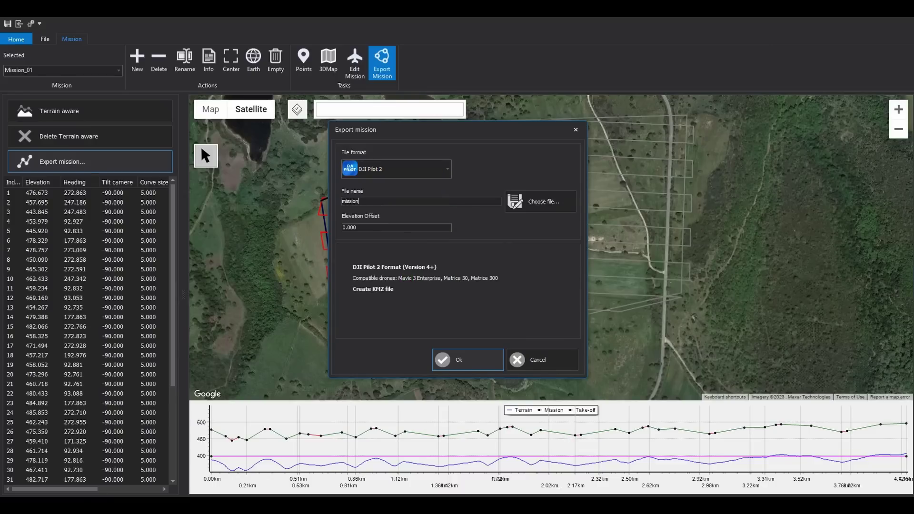
pyautogui.write('_01')
pyautogui.click(463, 361)
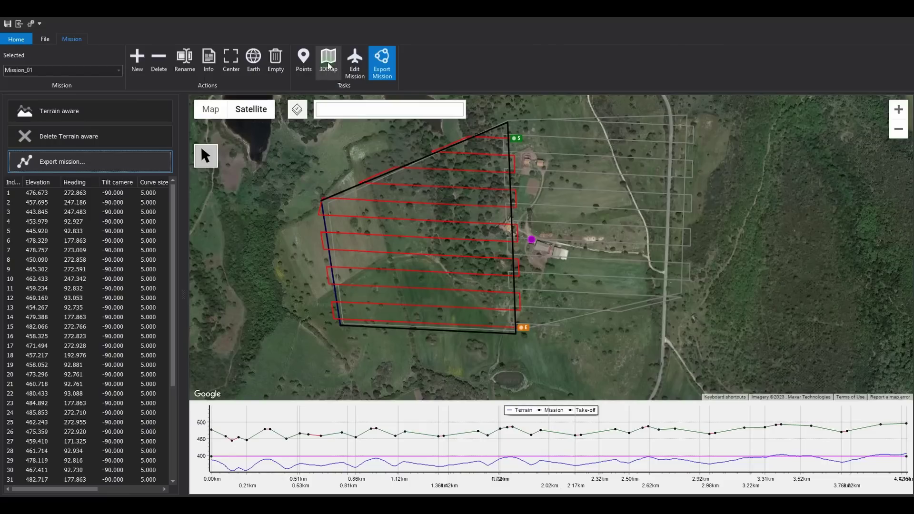
# Launch Google Earth from the Earth ribbon button to view Mission_01's flight lines
pyautogui.click(248, 65)
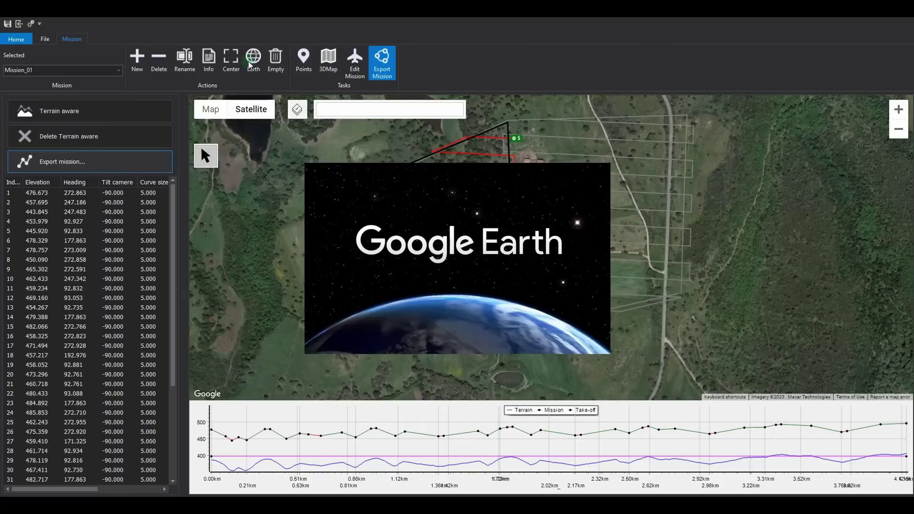